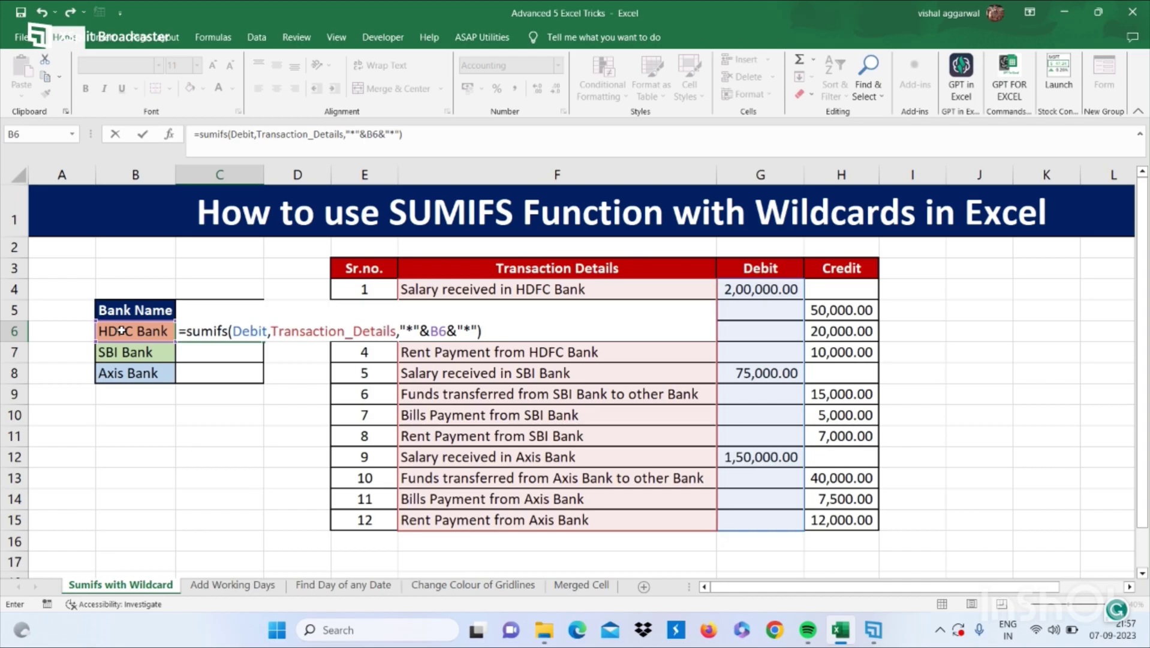
Step: Extend the HDFC Bank balance formula in C6 by subtracting a SUMIFS of Credit with Transaction_Details as its criteria range
{"action": "type", "text": "-sum"}
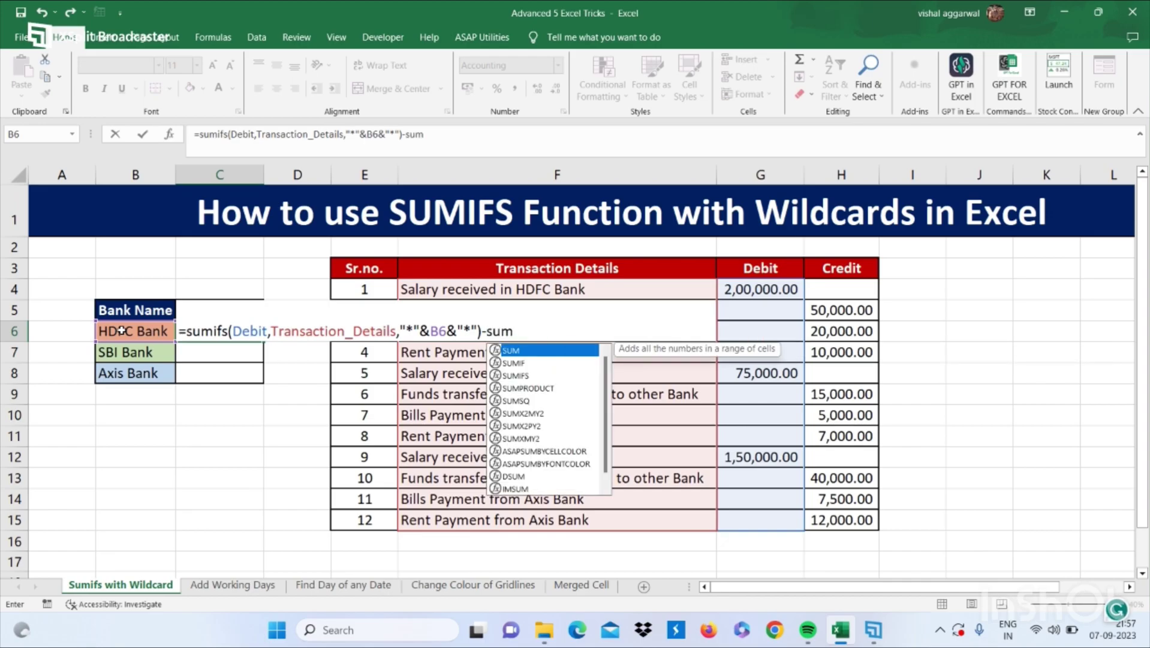
{"action": "type", "text": "ifs"}
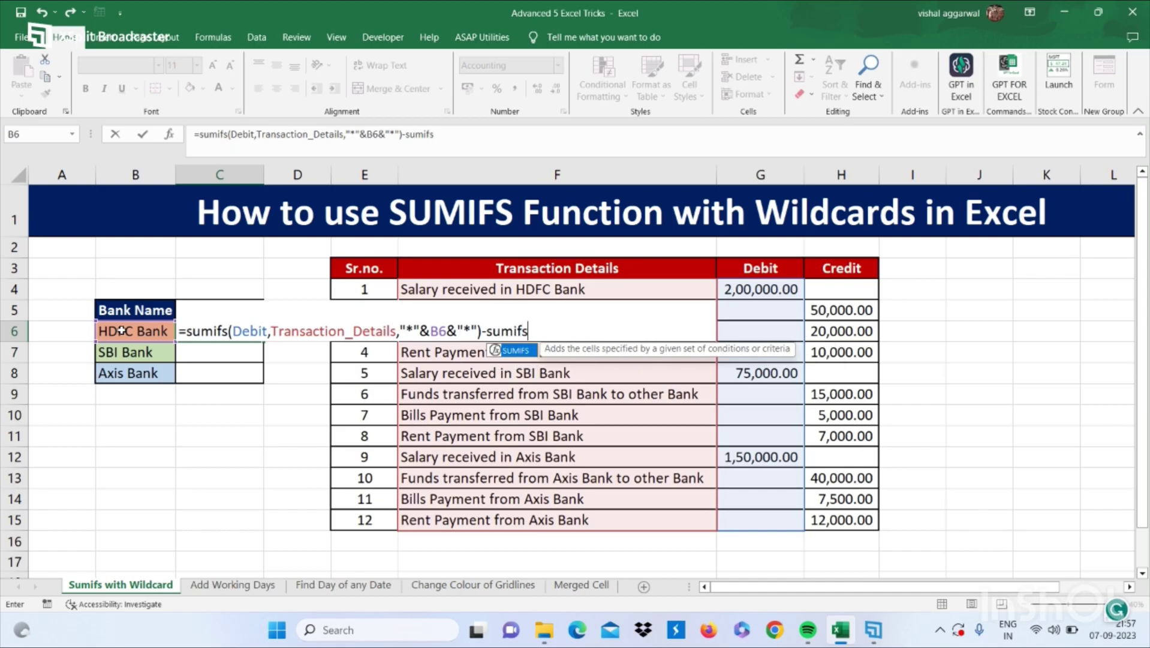
{"action": "type", "text": "("}
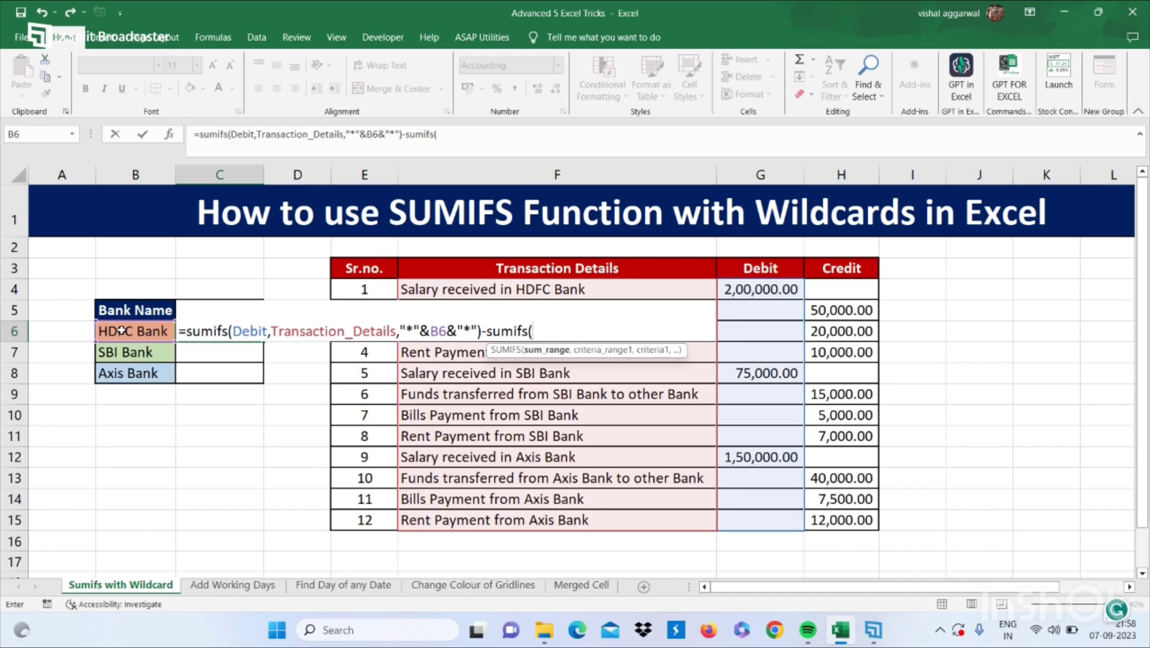
{"action": "type", "text": "cred"}
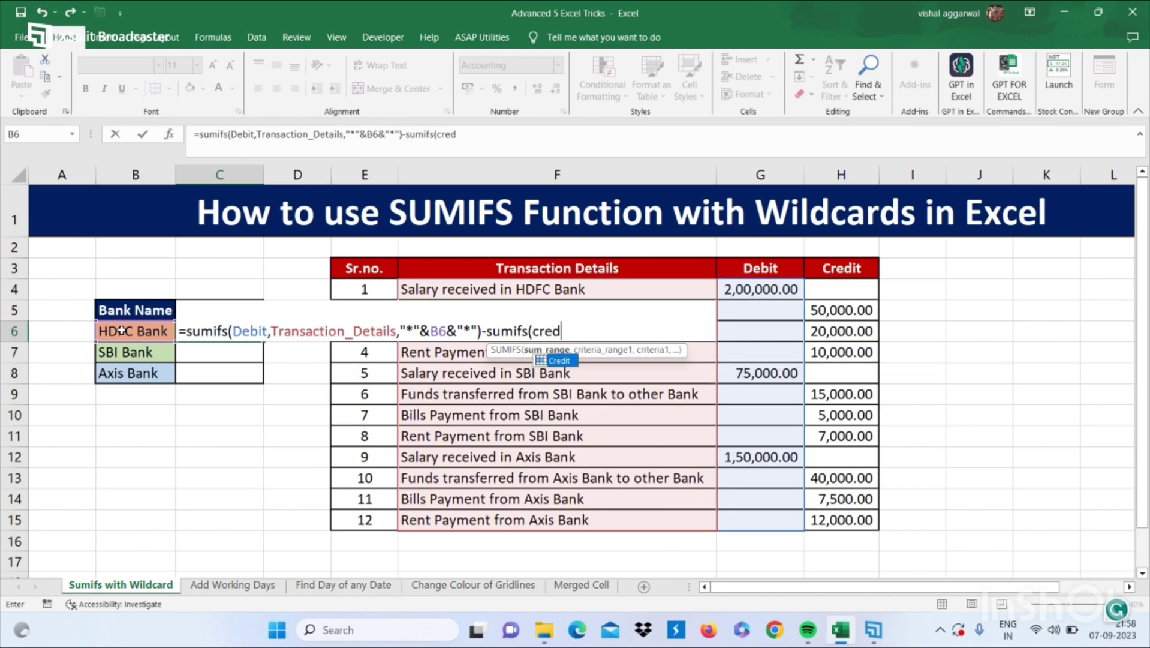
{"action": "key", "text": "Tab"}
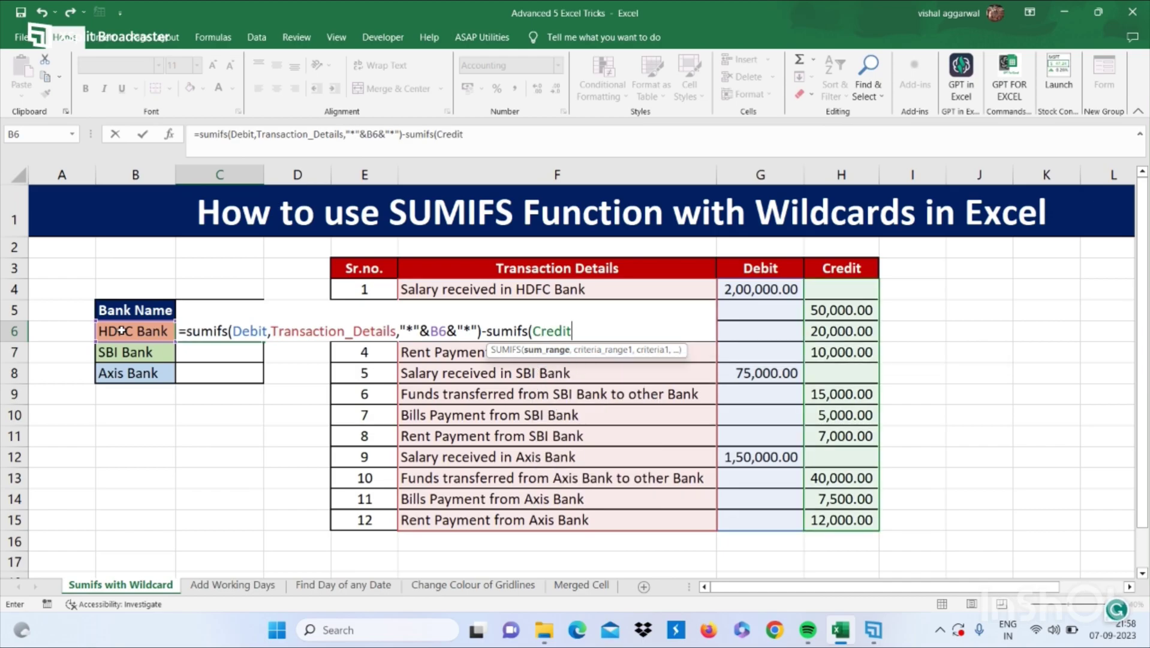
{"action": "type", "text": ","}
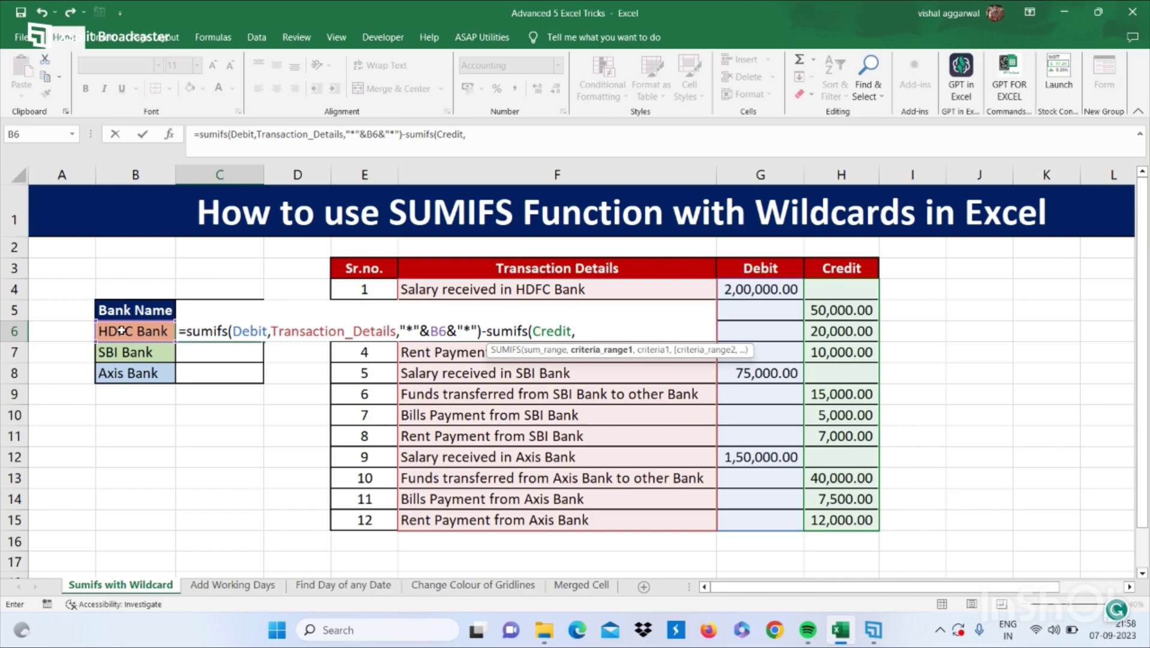
{"action": "type", "text": "tra"}
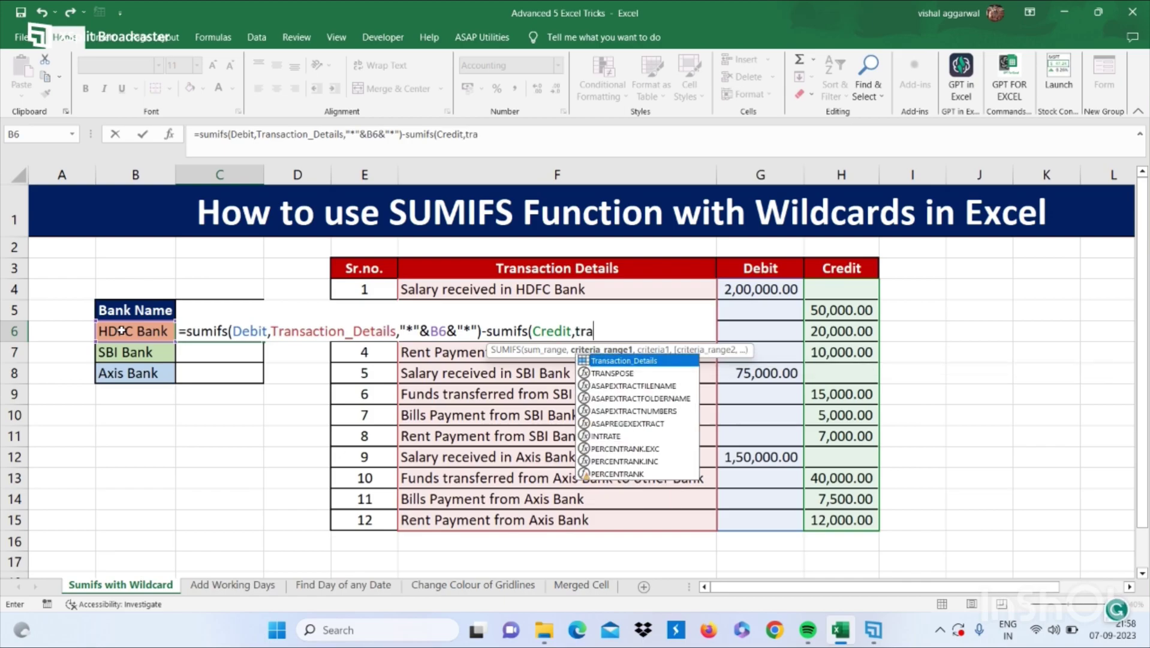
{"action": "key", "text": "Tab"}
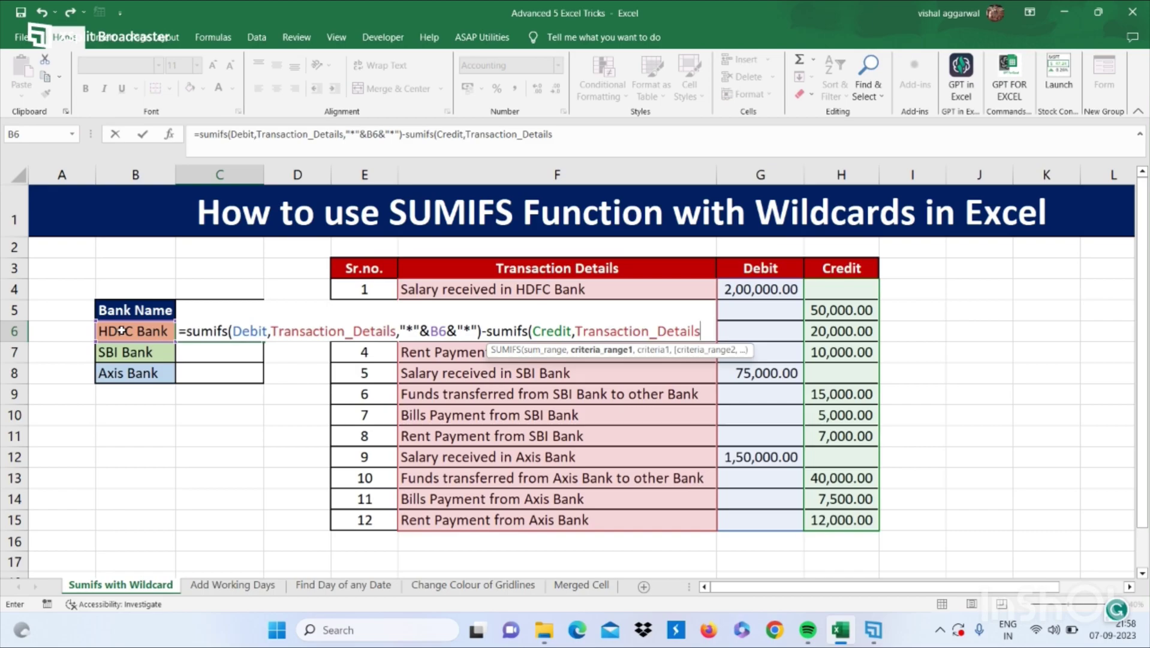
{"action": "type", "text": ","}
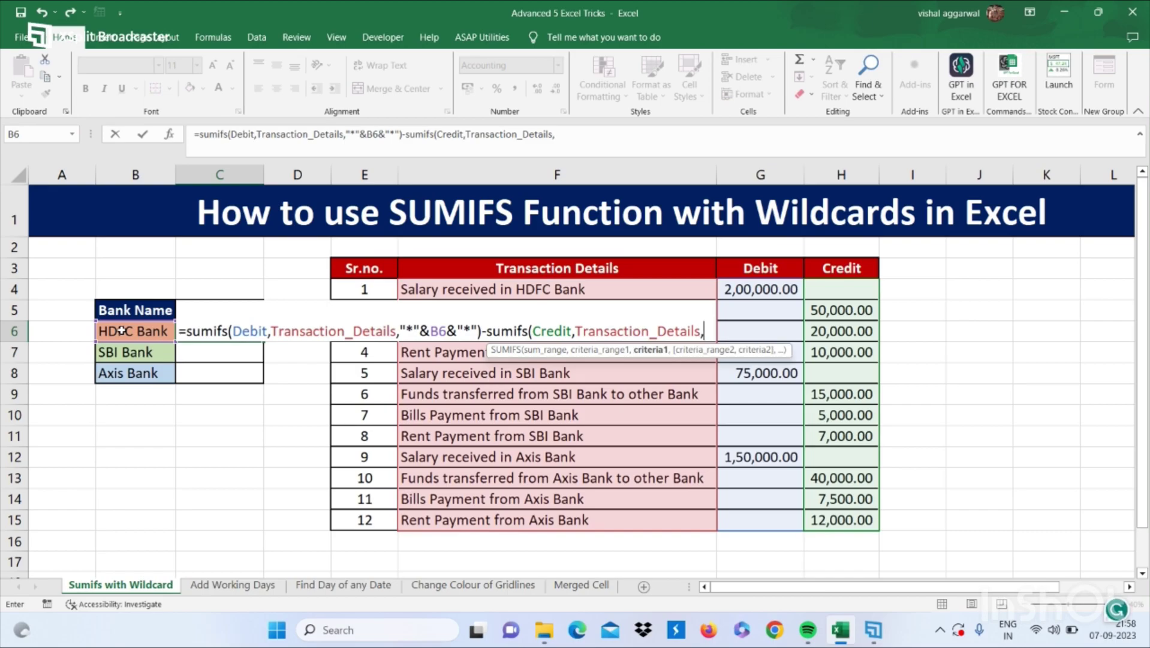
Step: Complete the second SUMIFS with the criterion "*"&B6&"*" and fill the balance formula from C6 down to C8
{"action": "type", "text": "\"*"}
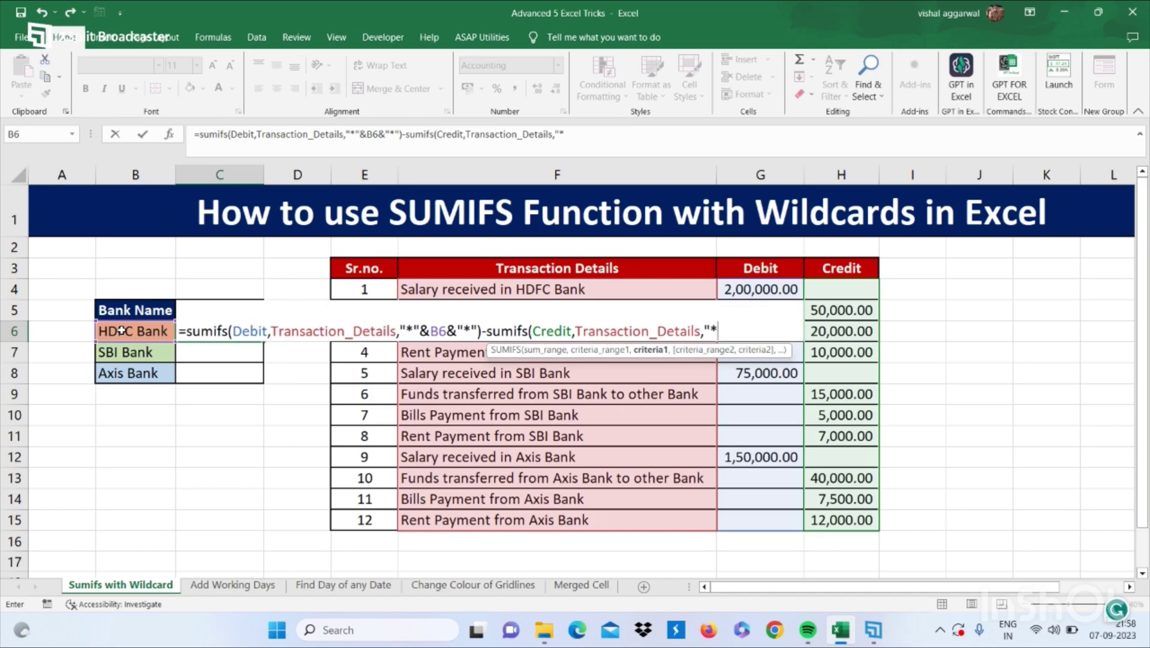
{"action": "type", "text": "\"&"}
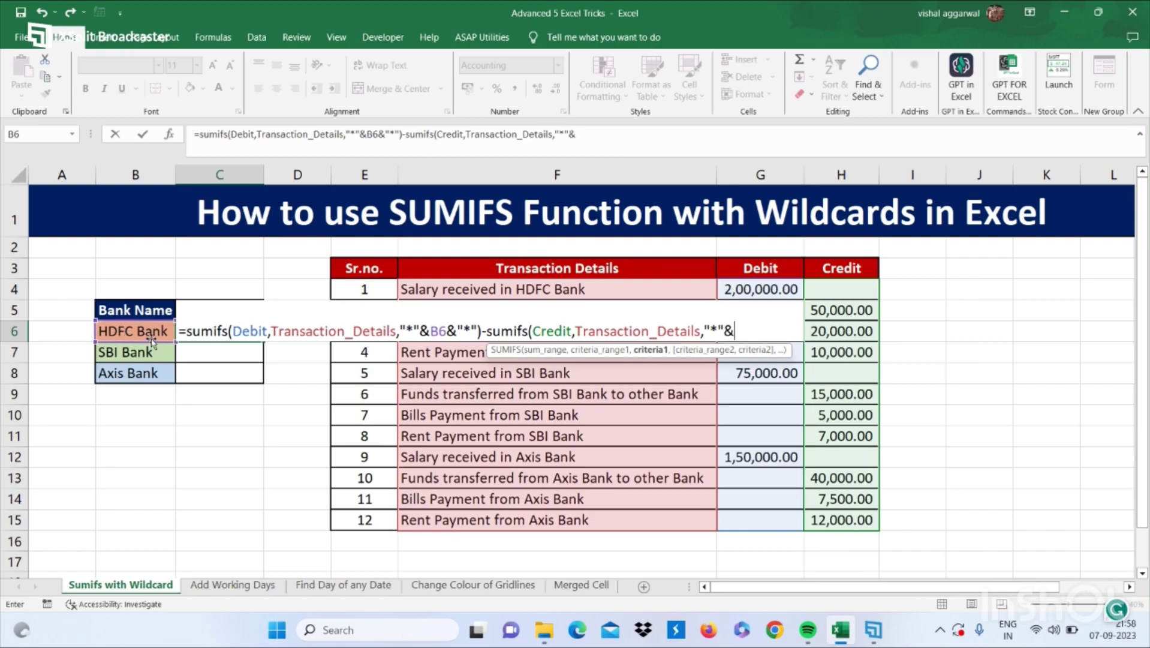
{"action": "left_click", "coordinate": [149, 333]}
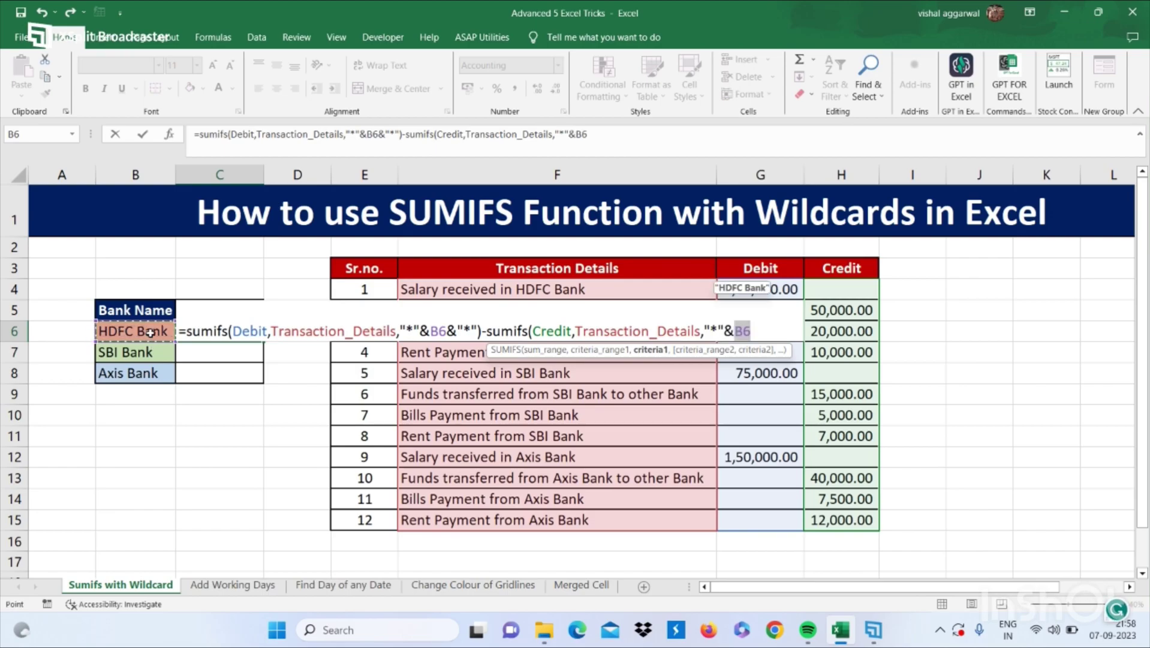
{"action": "type", "text": "&"}
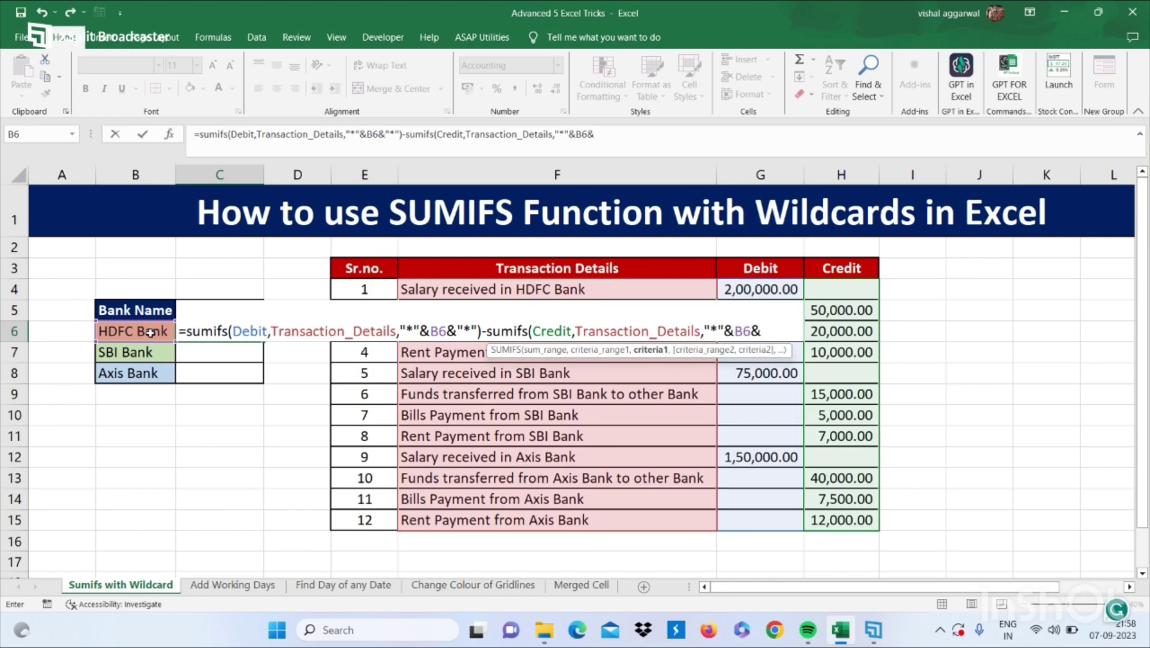
{"action": "type", "text": "\"*\")"}
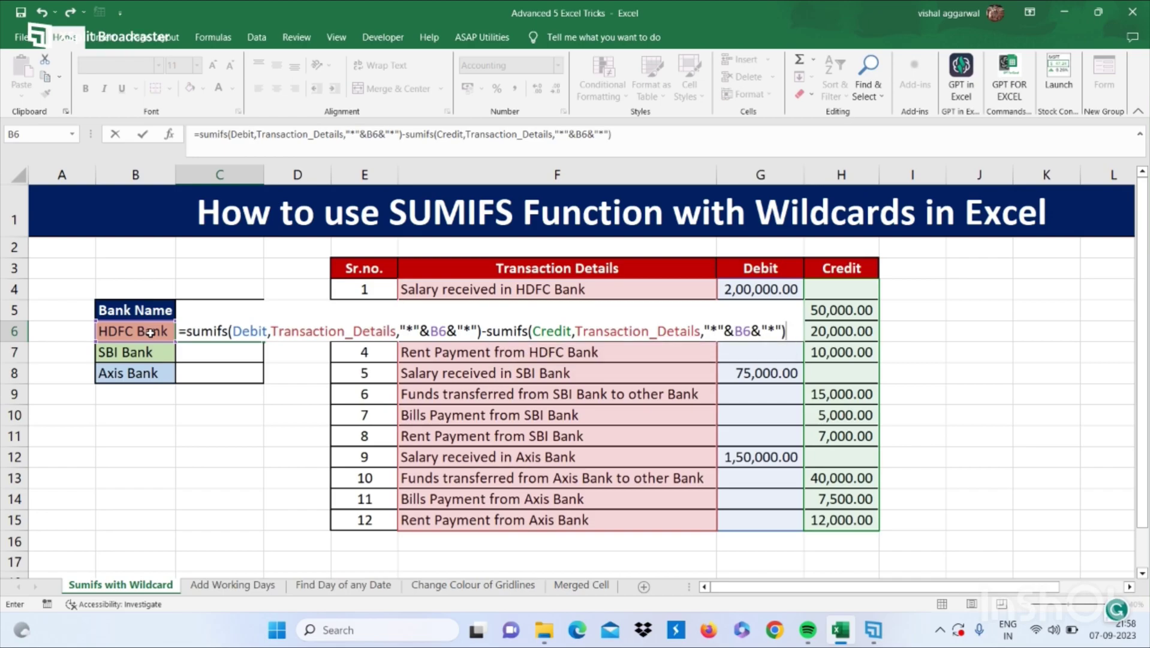
{"action": "key", "text": "Return"}
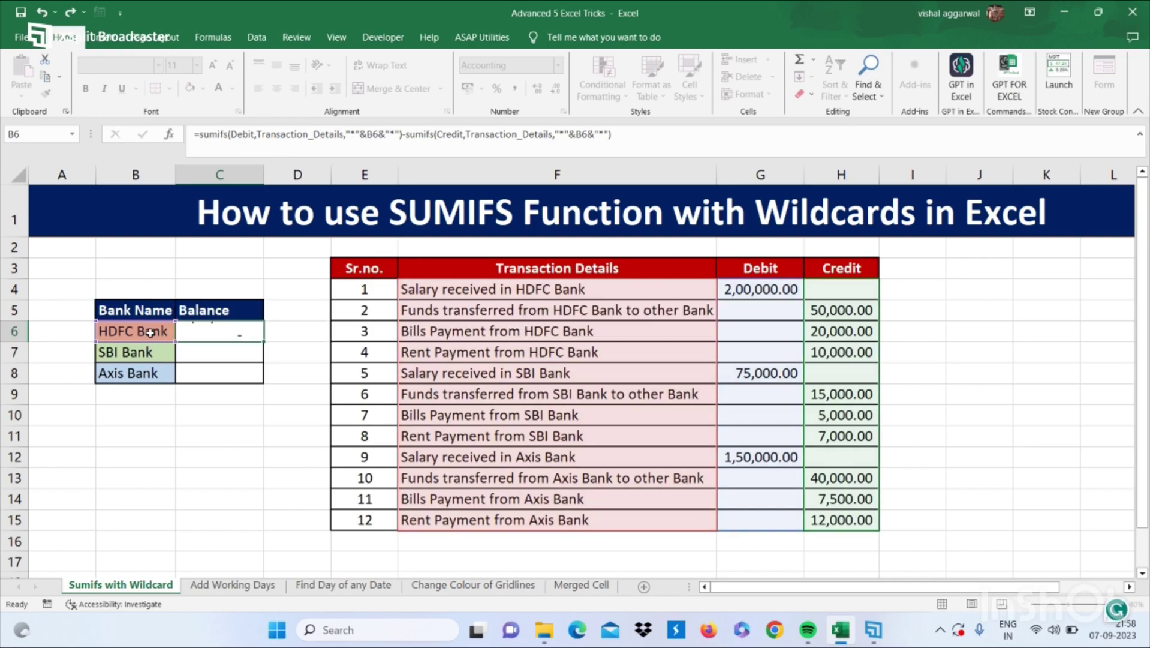
{"action": "left_click", "coordinate": [228, 337]}
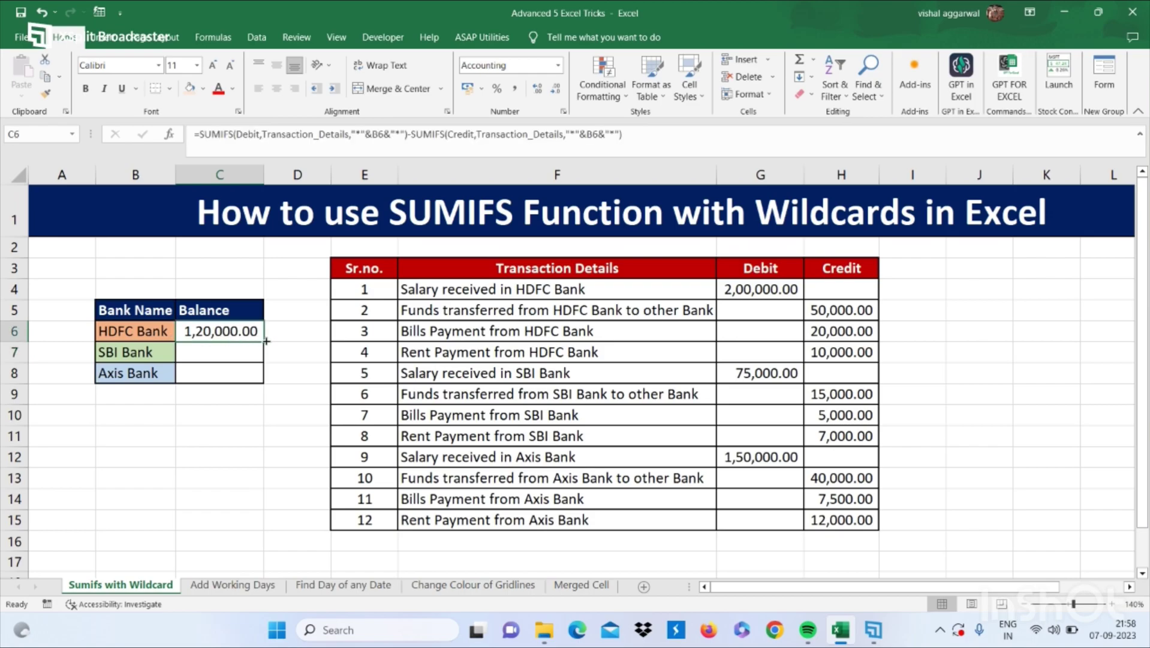
{"action": "left_click_drag", "start_coordinate": [267, 339], "coordinate": [254, 393]}
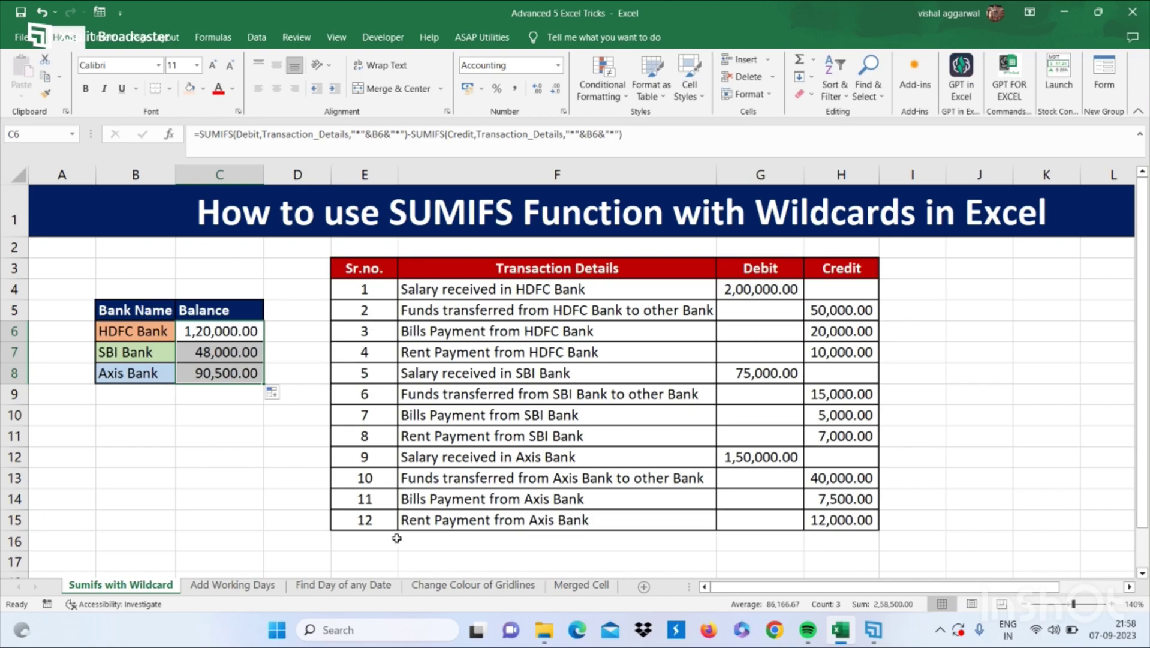
Step: On the Add Working Days sheet, enter =WORKDAY(A5,B5,E5:E7) in C5 to calculate the first Delivered By date
{"action": "left_click", "coordinate": [268, 589]}
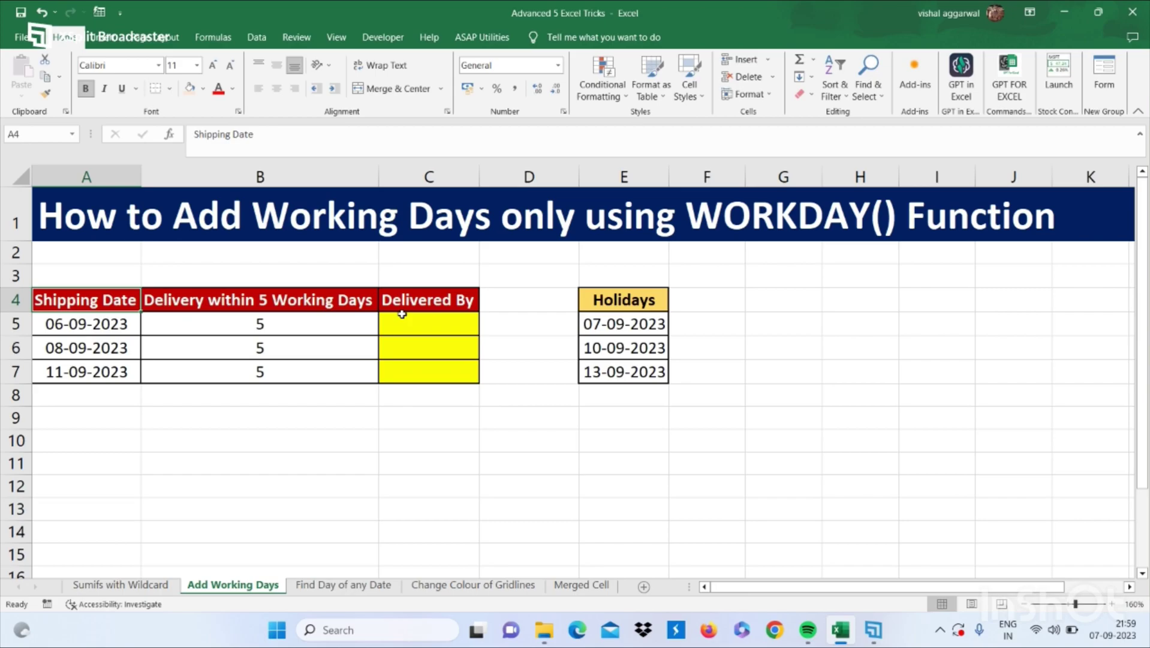
{"action": "left_click_drag", "start_coordinate": [600, 307], "coordinate": [624, 375]}
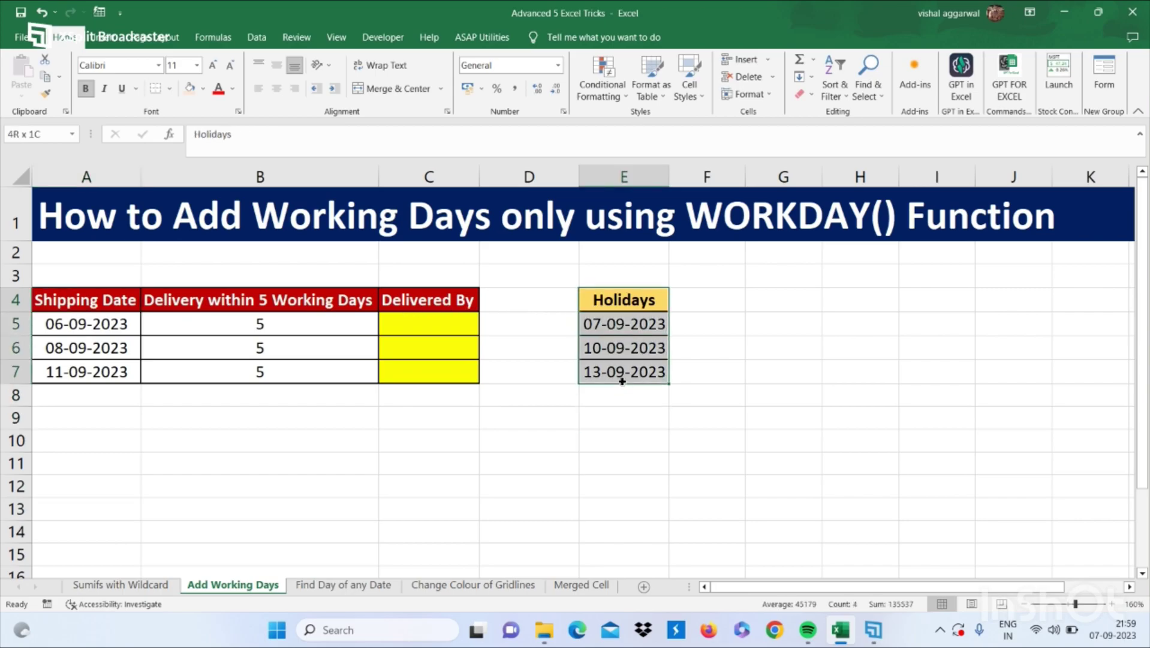
{"action": "left_click", "coordinate": [427, 332]}
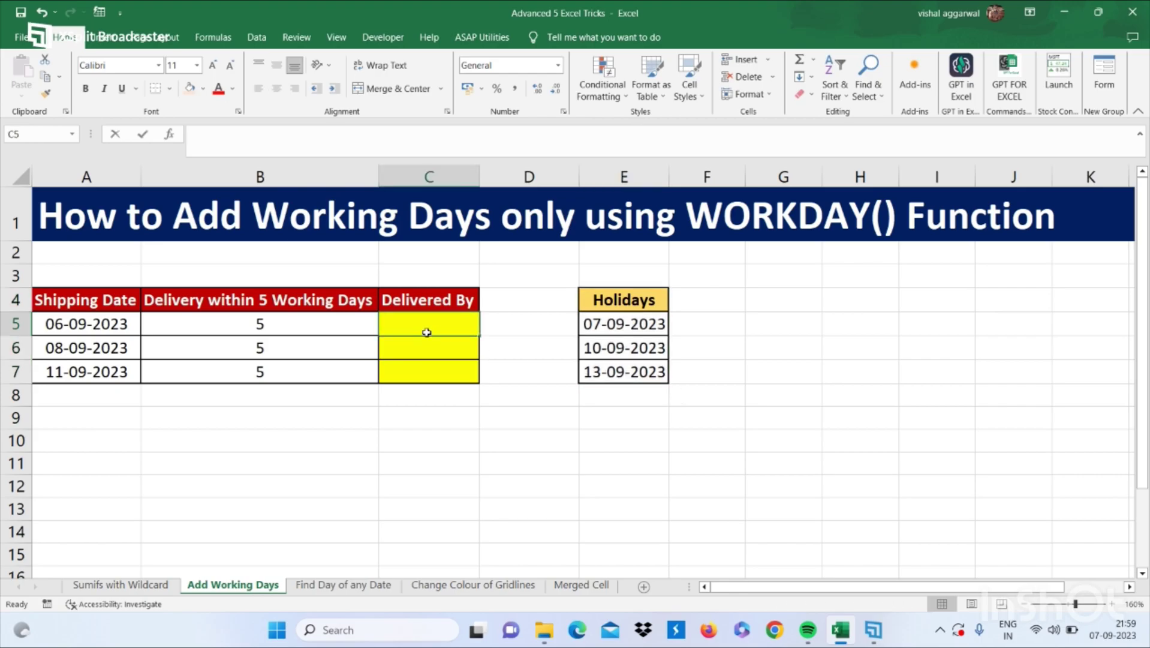
{"action": "type", "text": "=w"}
{"action": "type", "text": "orkda"}
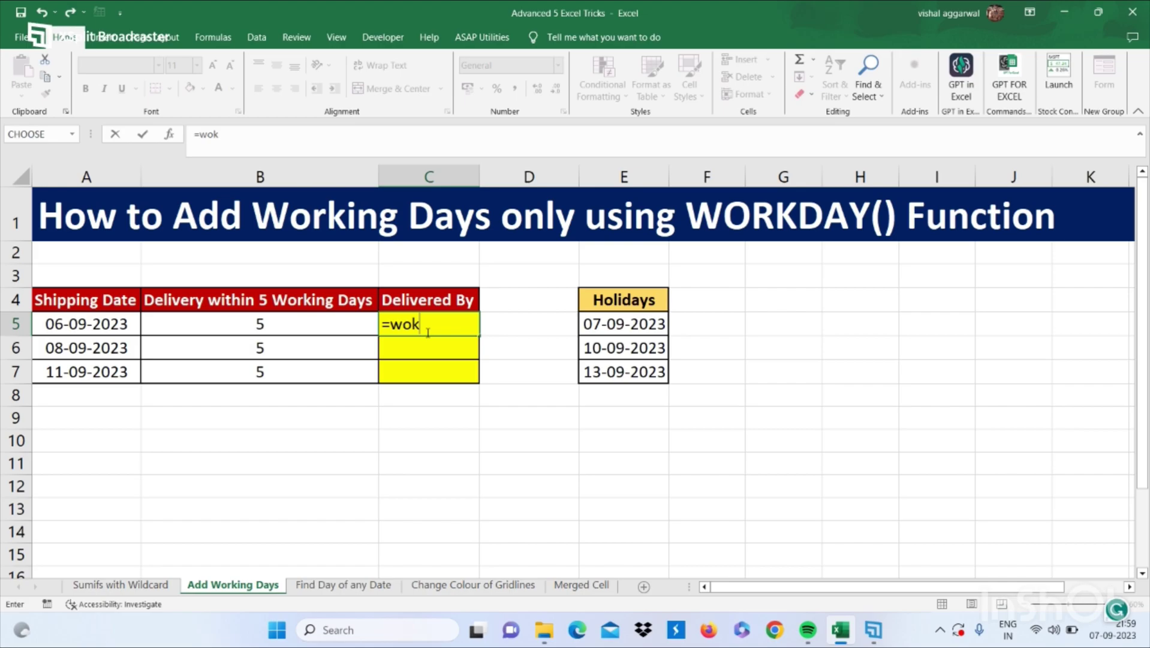
{"action": "type", "text": "y("}
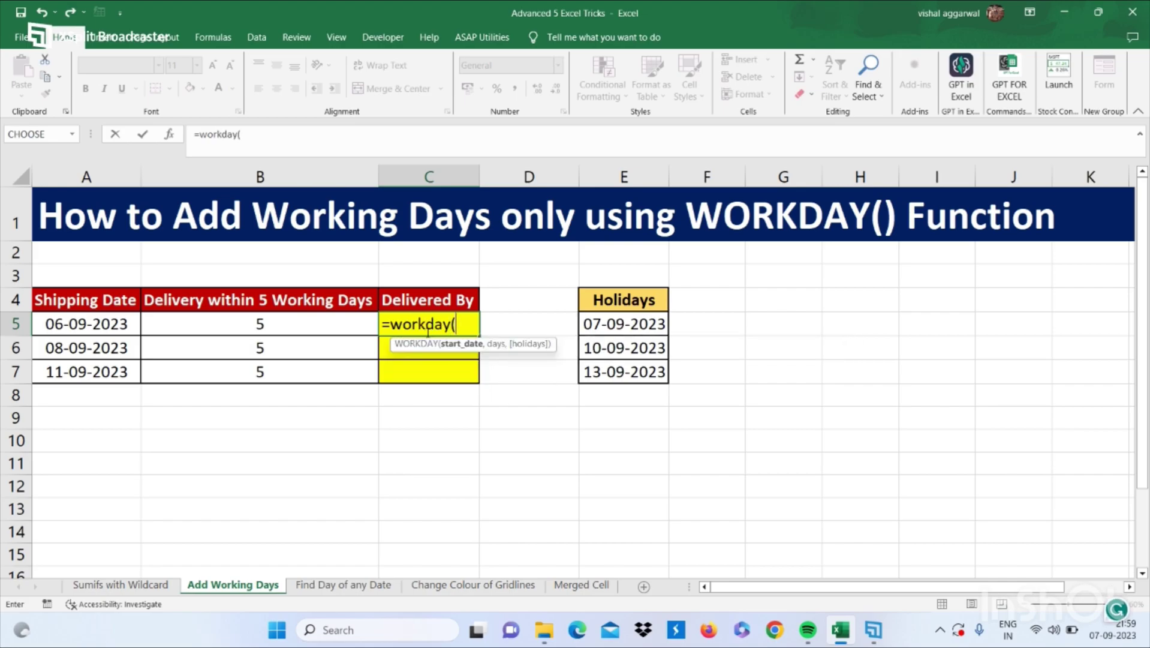
{"action": "left_click", "coordinate": [117, 322]}
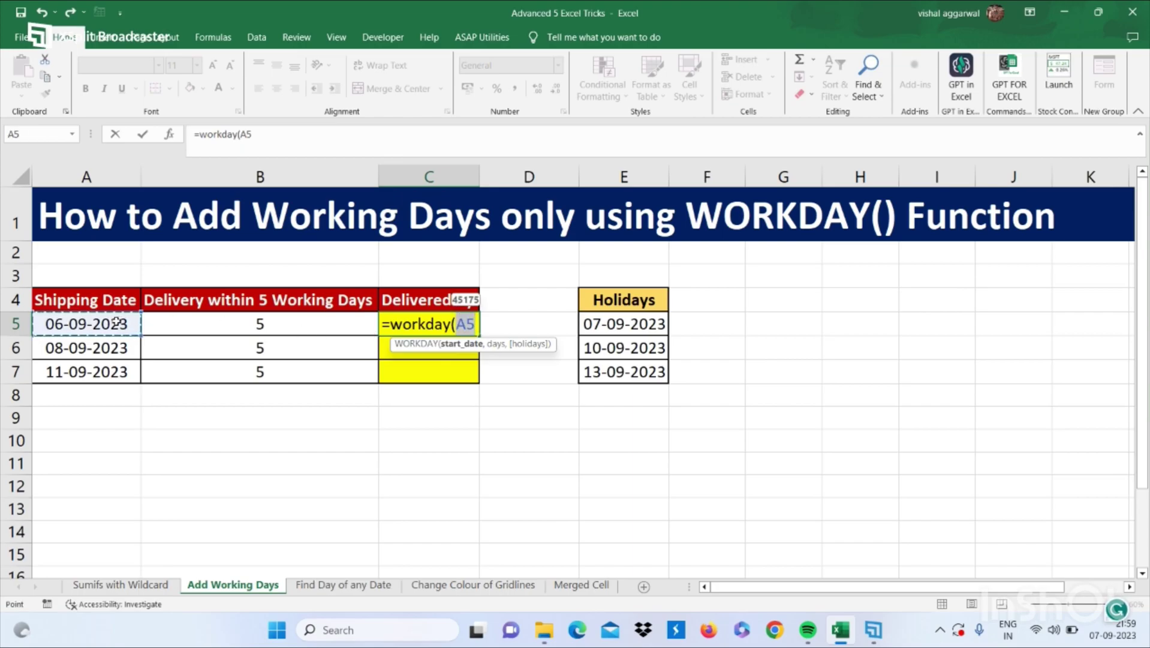
{"action": "type", "text": ","}
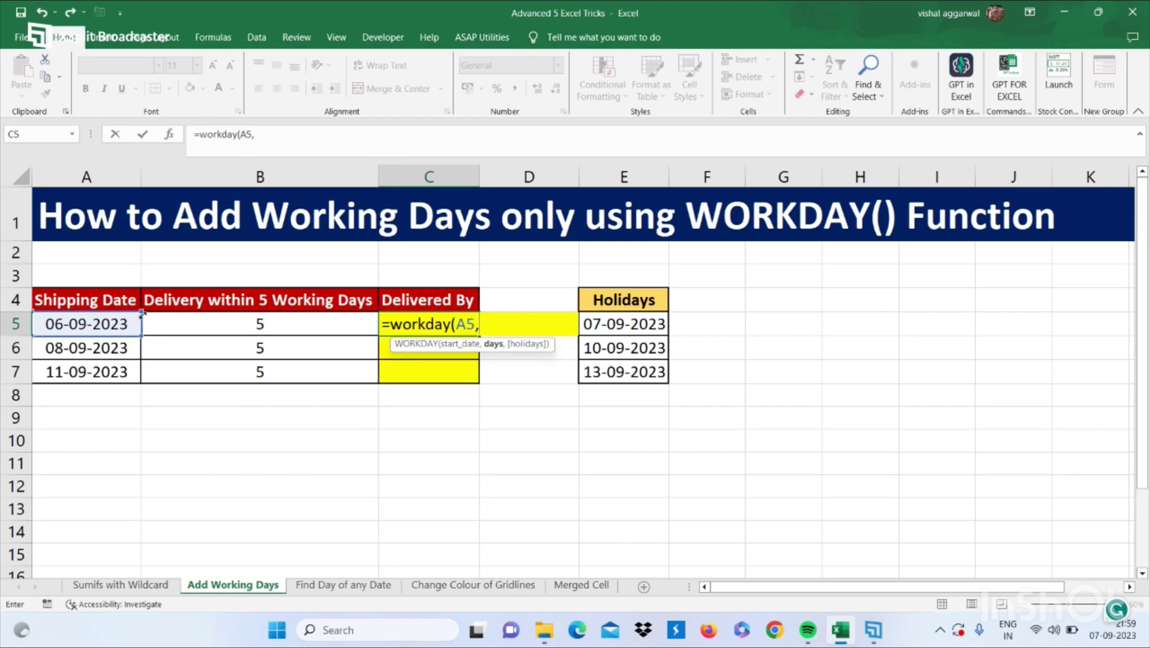
{"action": "left_click", "coordinate": [173, 324]}
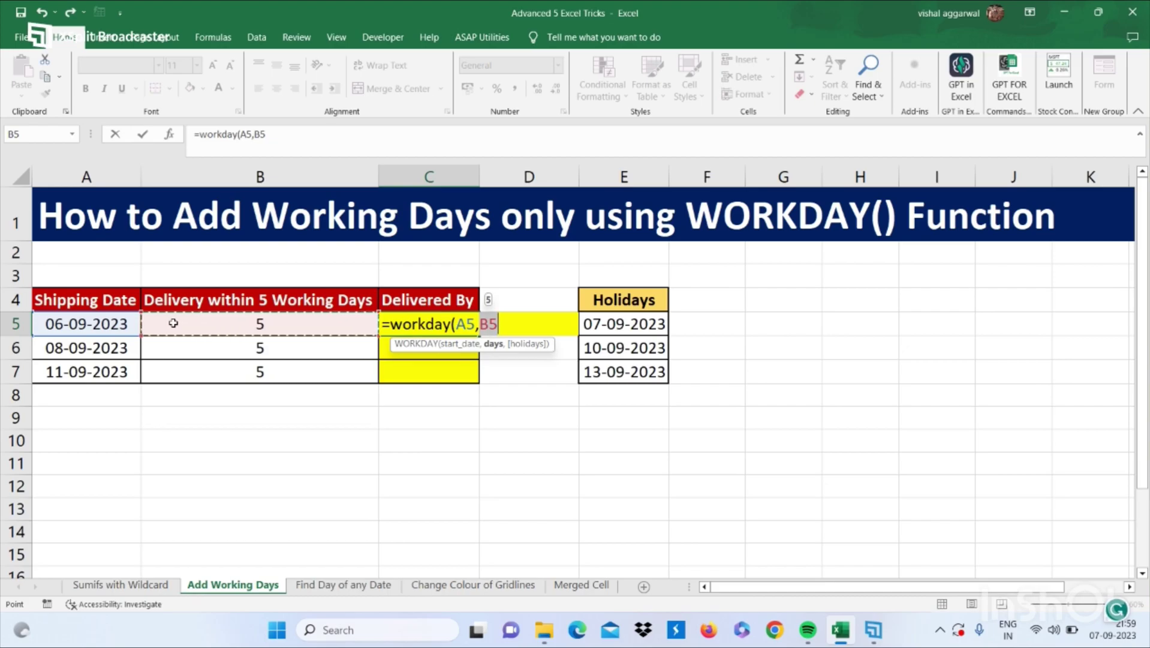
{"action": "type", "text": ","}
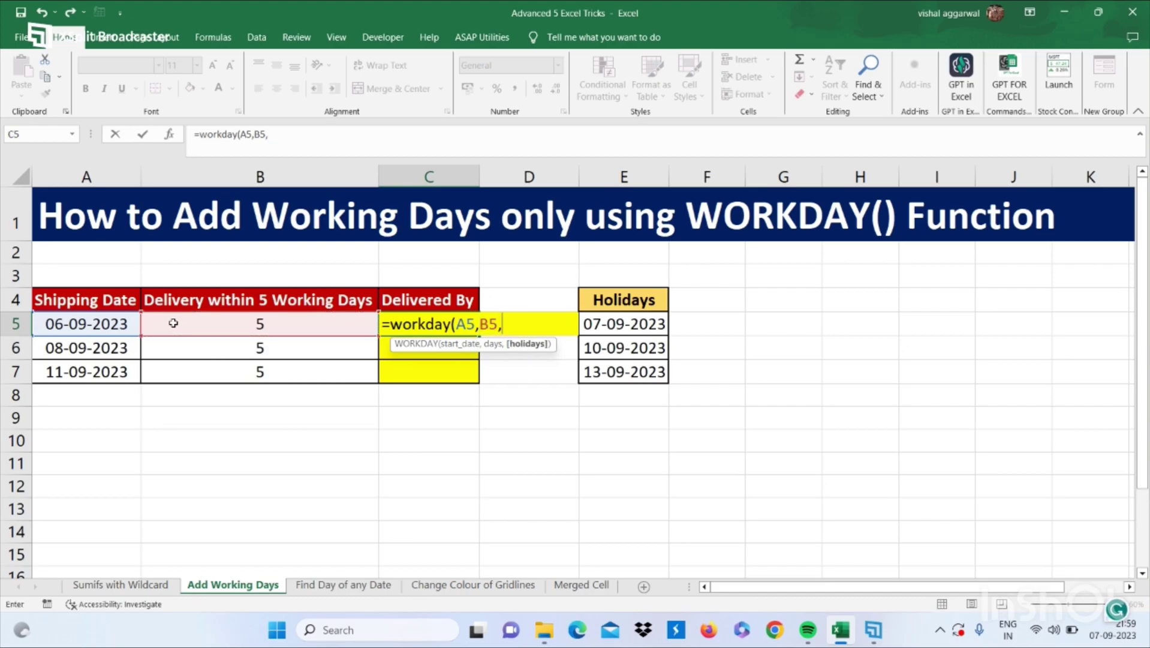
{"action": "left_click_drag", "start_coordinate": [627, 326], "coordinate": [624, 368]}
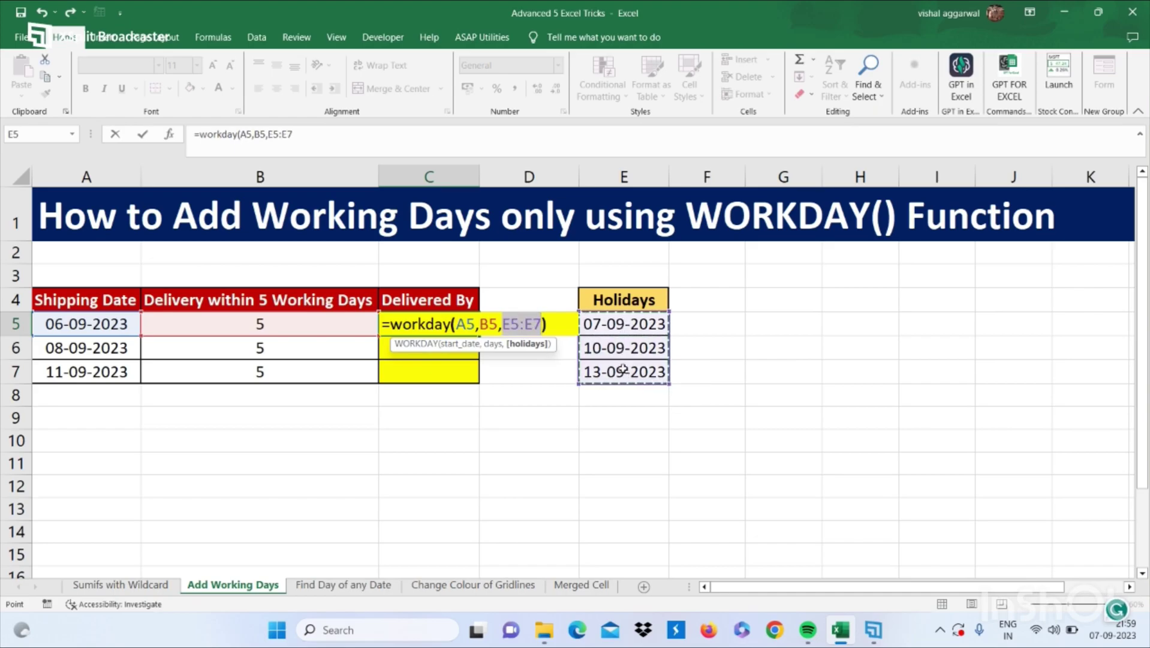
{"action": "type", "text": ")"}
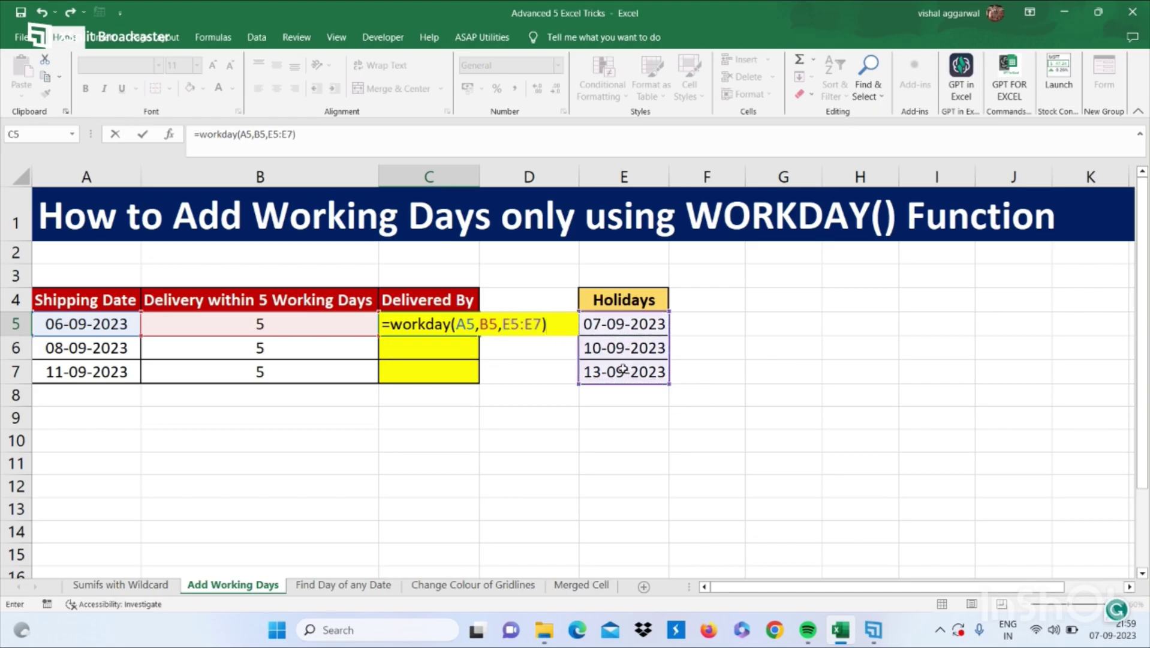
{"action": "key", "text": "Return"}
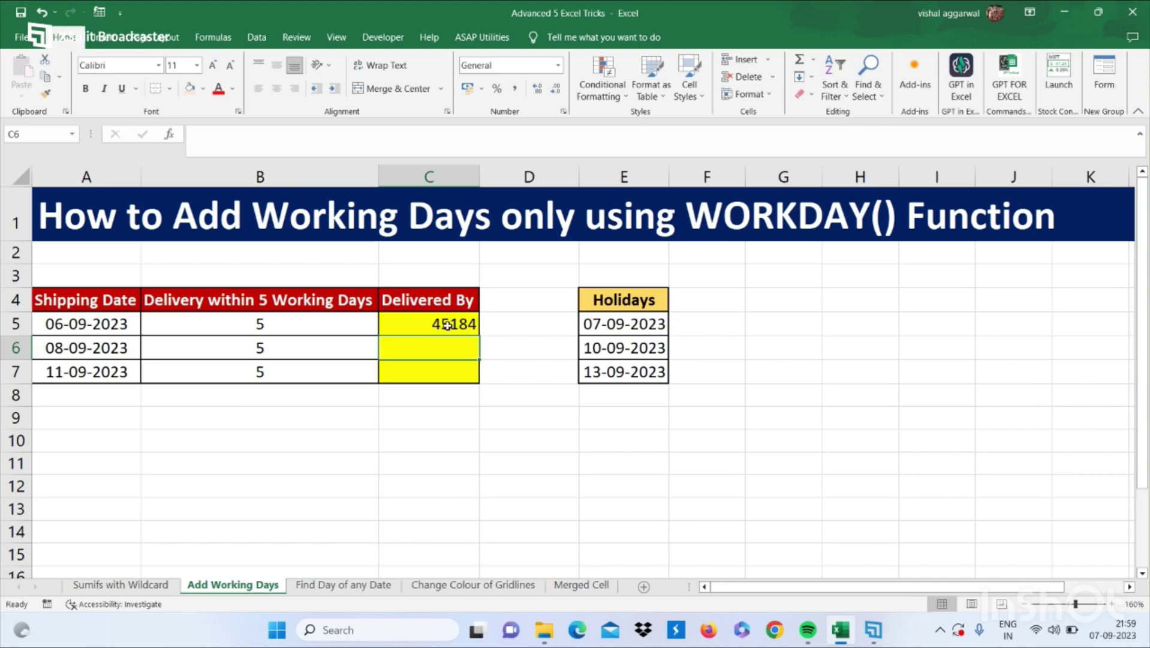
Step: Copy the date format of holiday cell E5 onto C5 and fill the WORKDAY formula down to C7
{"action": "left_click", "coordinate": [604, 323]}
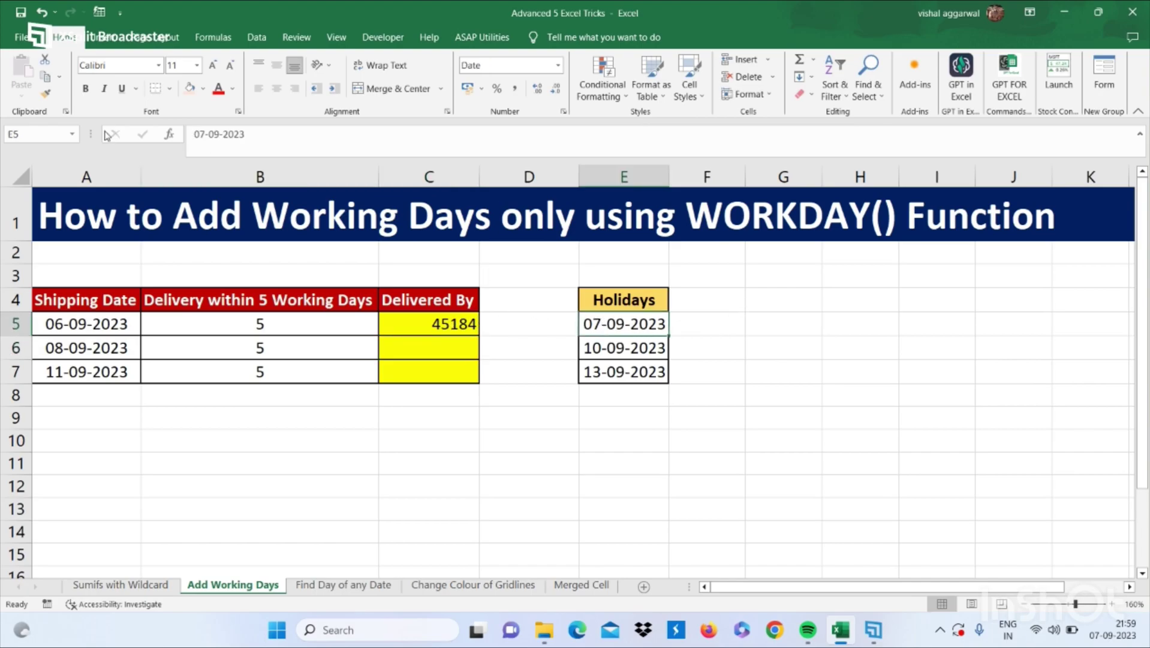
{"action": "left_click", "coordinate": [47, 93]}
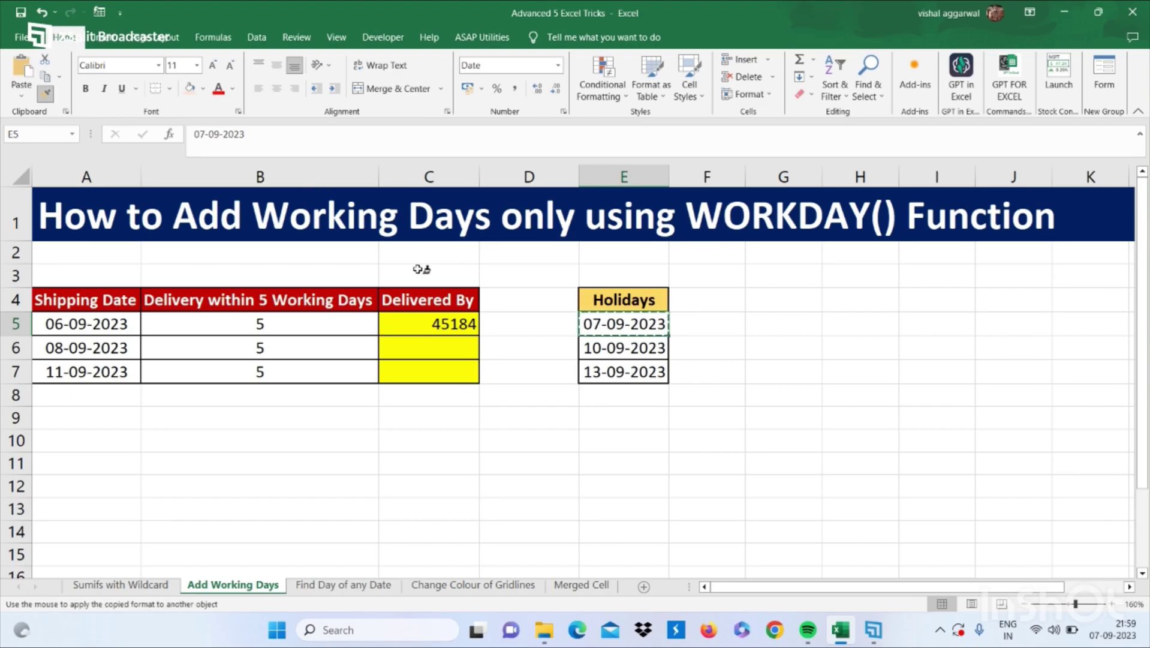
{"action": "left_click", "coordinate": [437, 323]}
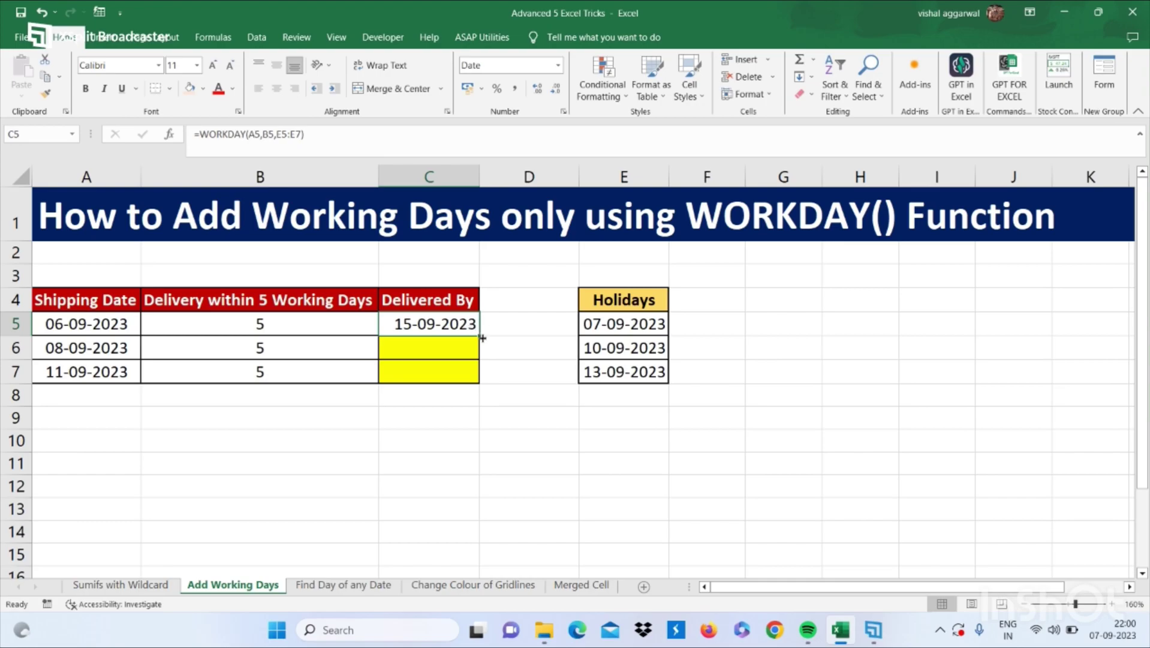
{"action": "left_click_drag", "start_coordinate": [482, 338], "coordinate": [473, 373]}
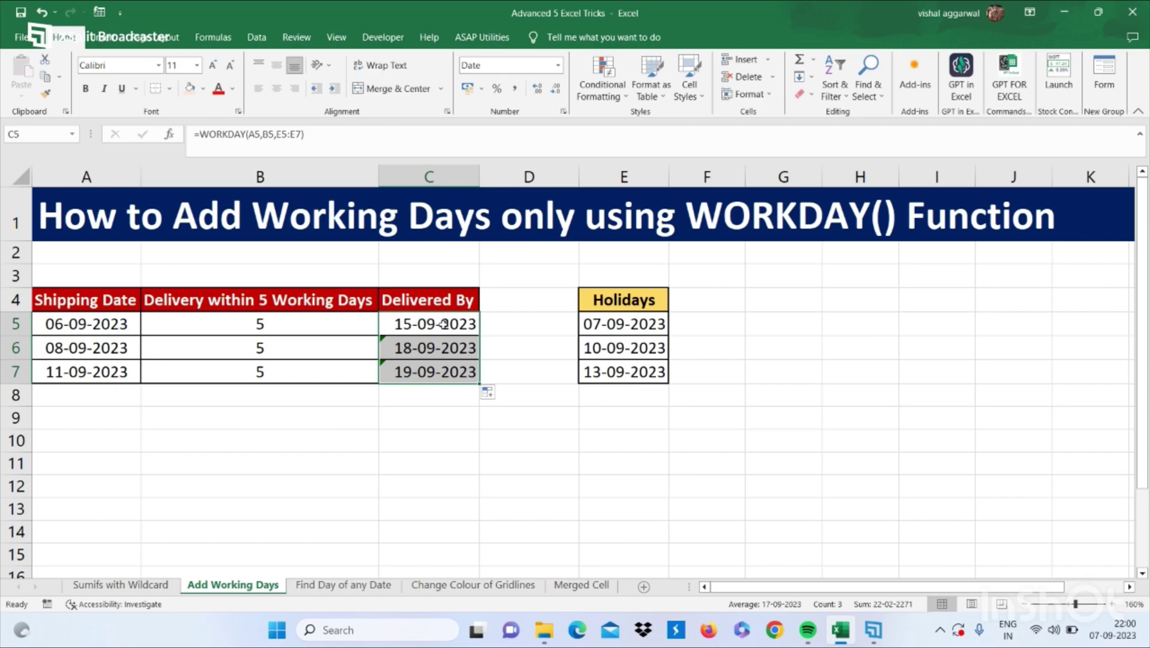
Step: Inspect the WORKDAY formula in C5 and the date, days and holiday cells it references
{"action": "left_click", "coordinate": [443, 323]}
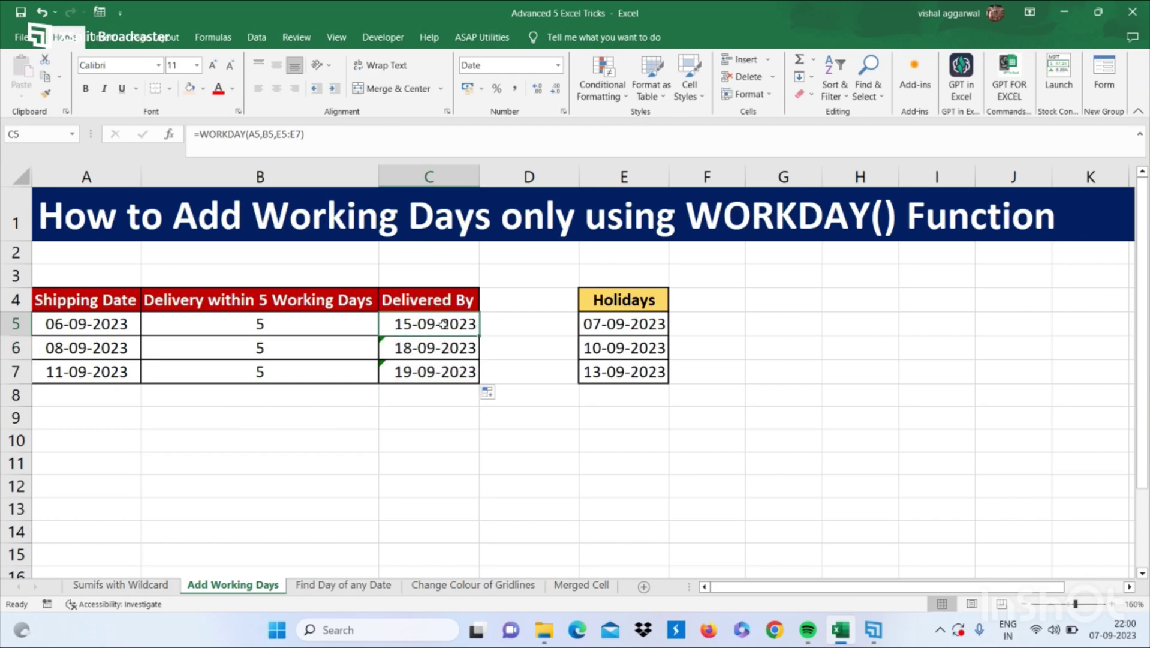
{"action": "double_click", "coordinate": [442, 324]}
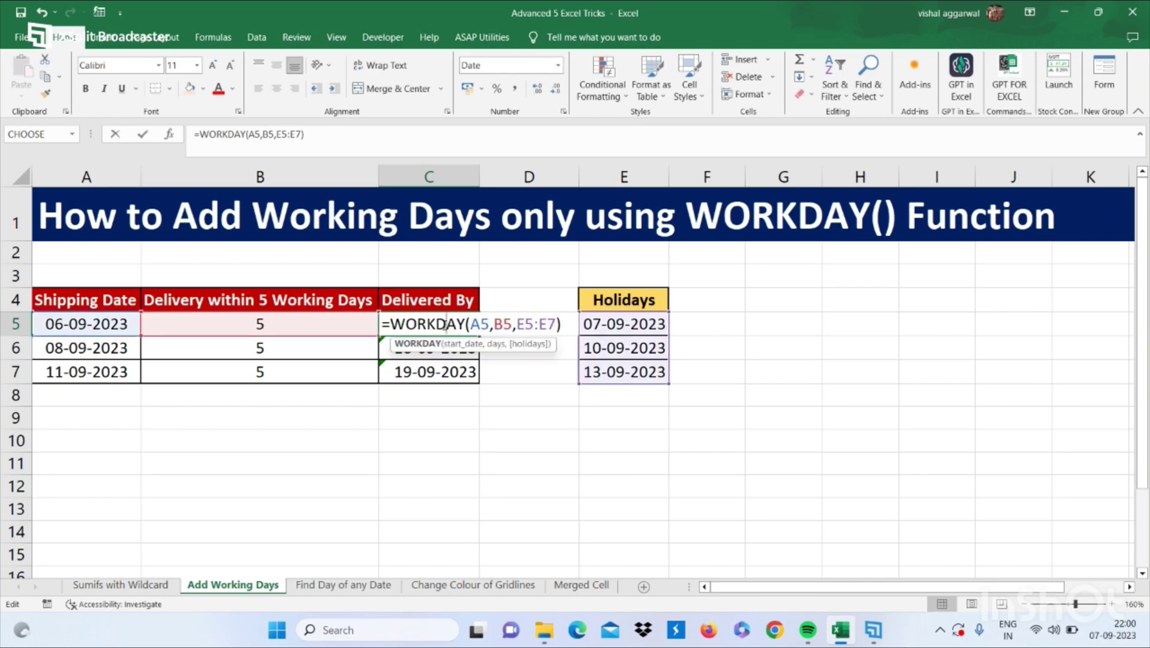
{"action": "key", "text": "Return"}
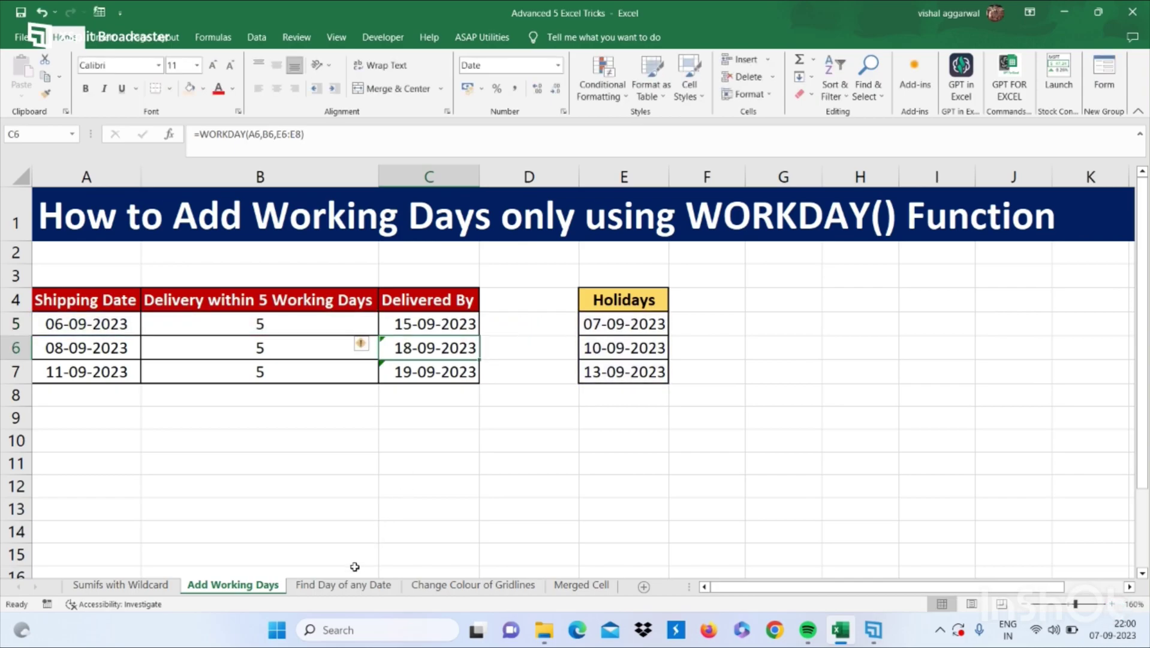
Step: On the Find Day of any Date sheet, enter =TEXT(B4,"DDDD") in C4 and fill it down to C8
{"action": "left_click", "coordinate": [346, 586]}
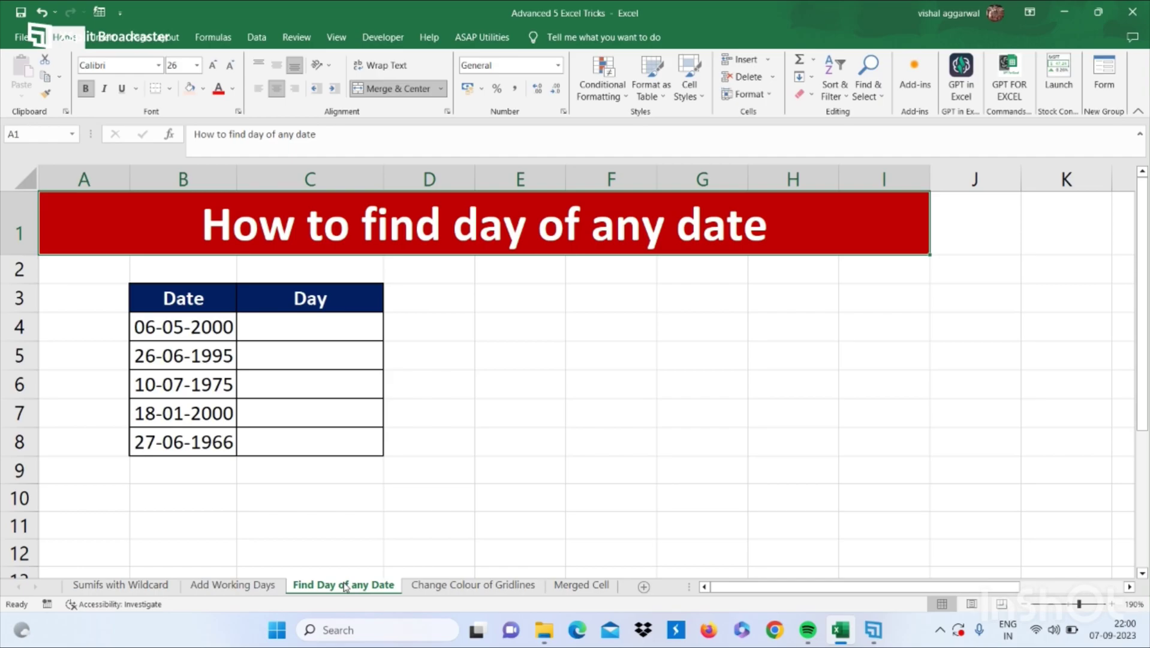
{"action": "left_click", "coordinate": [336, 333]}
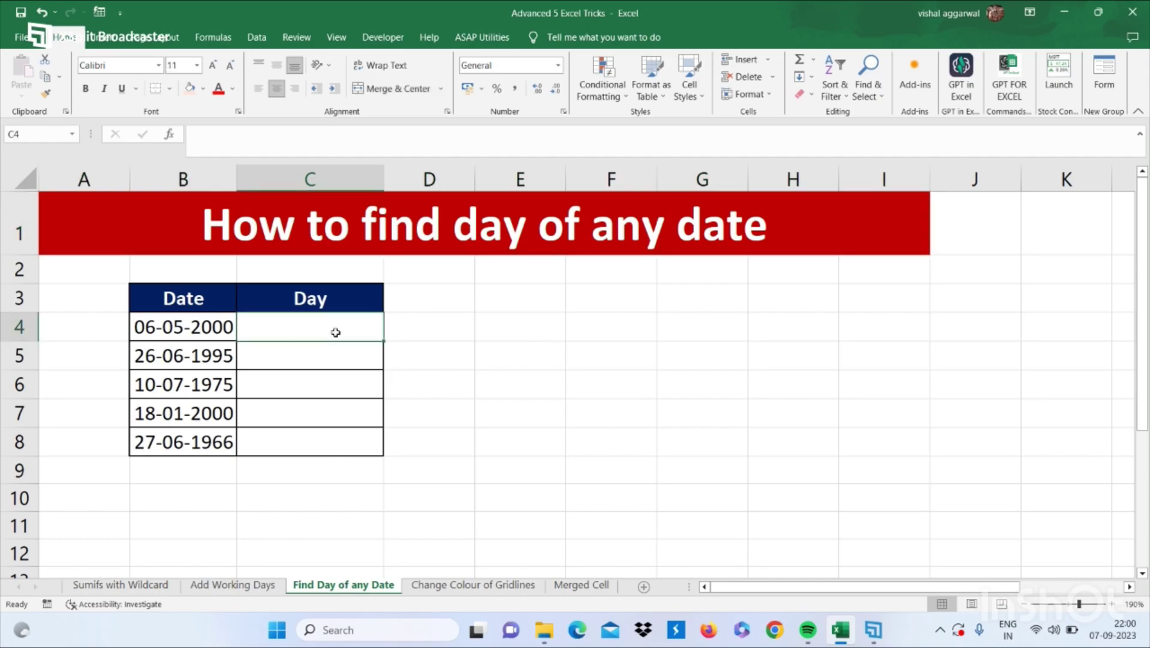
{"action": "type", "text": "=te"}
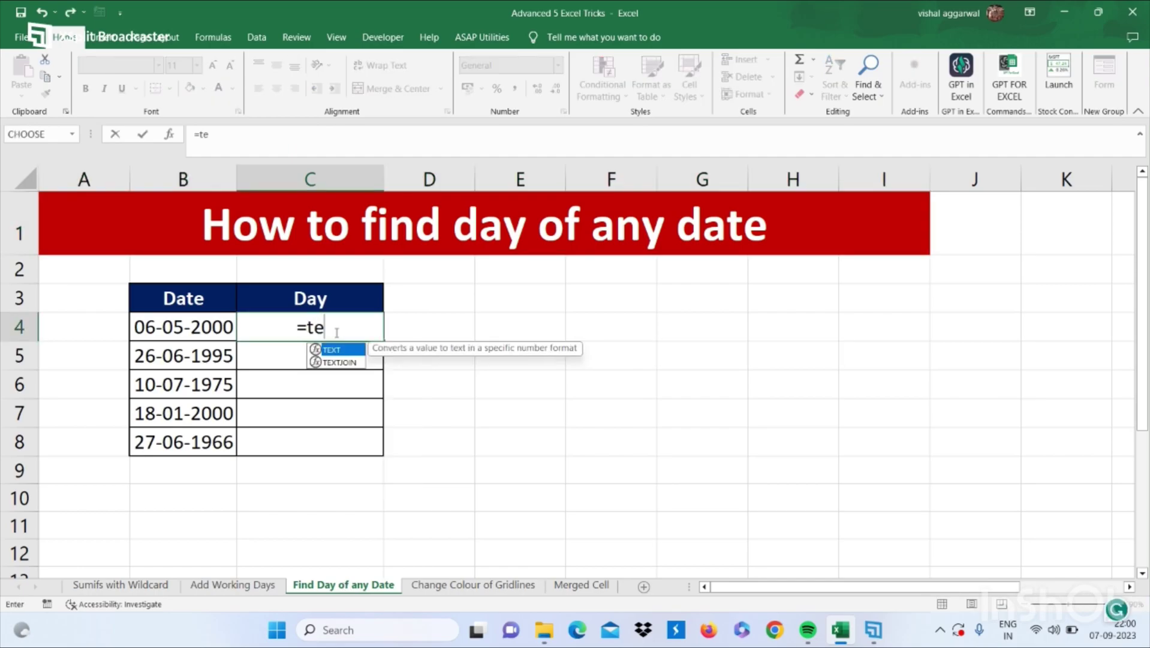
{"action": "type", "text": "xt("}
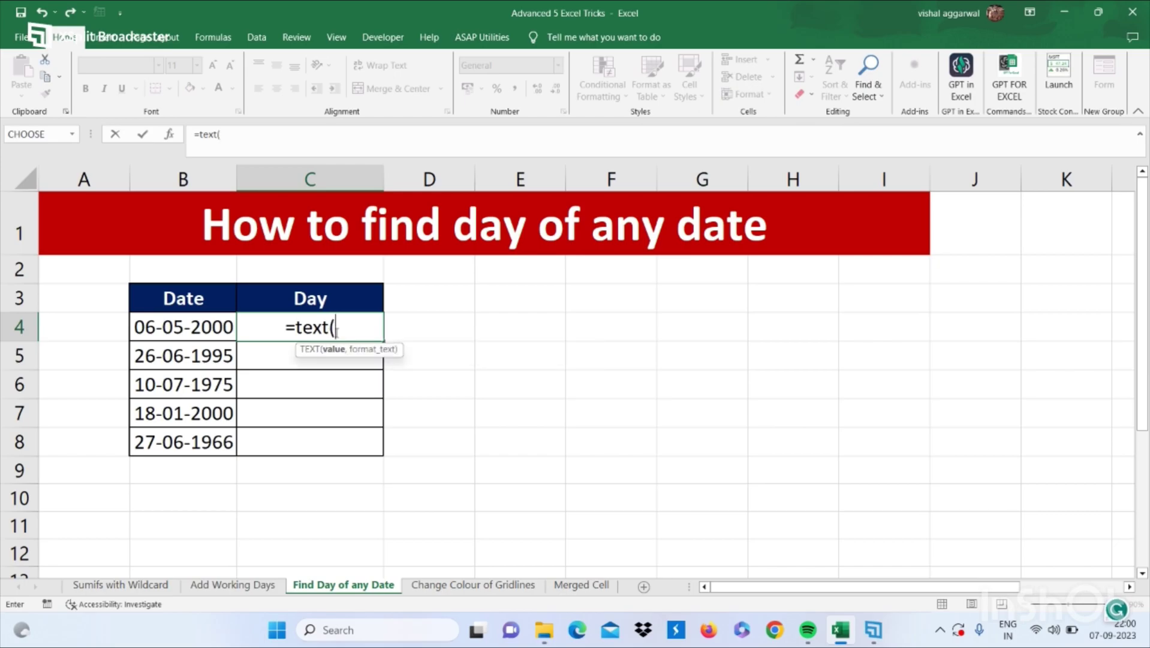
{"action": "left_click", "coordinate": [211, 327]}
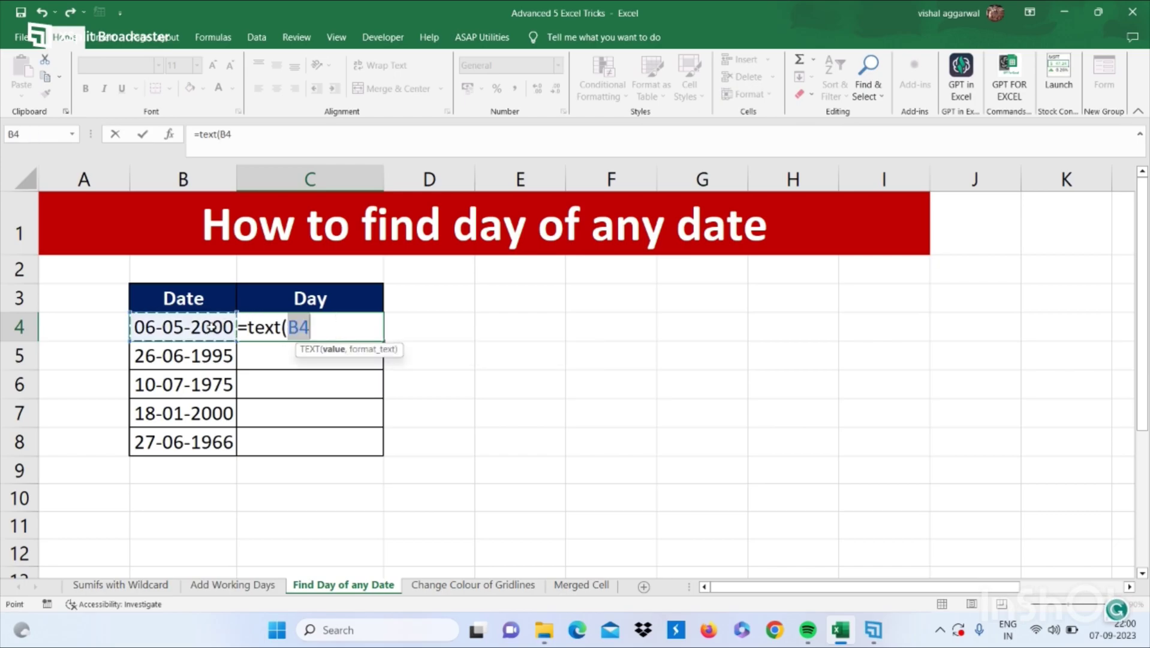
{"action": "type", "text": ","}
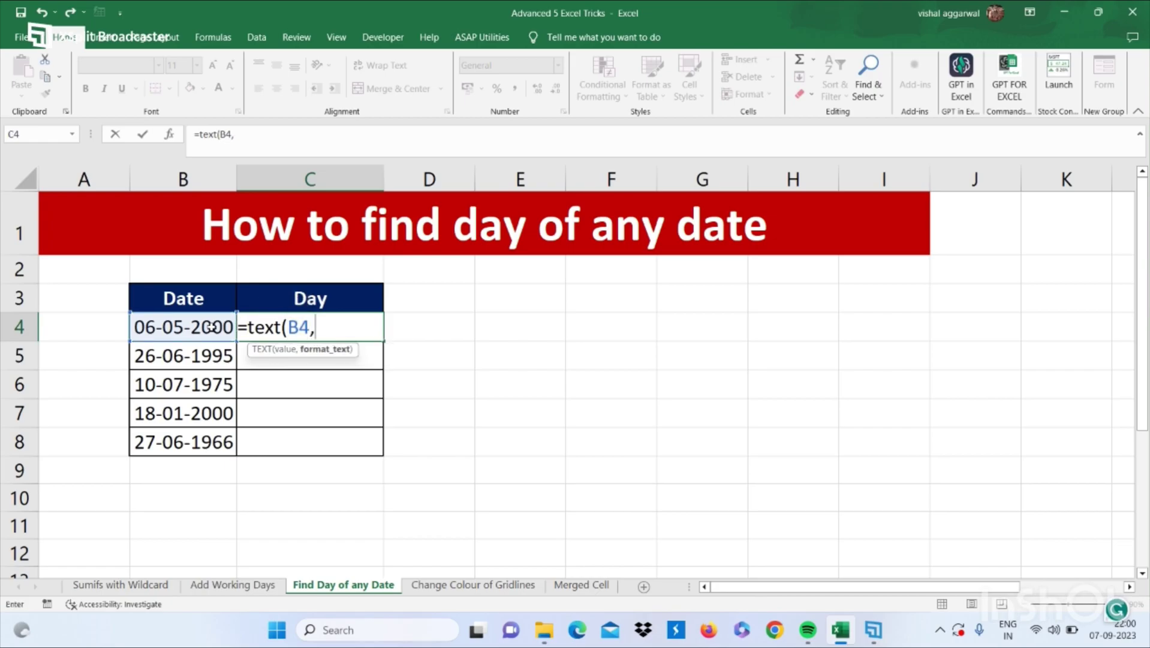
{"action": "type", "text": "\"DDDD"}
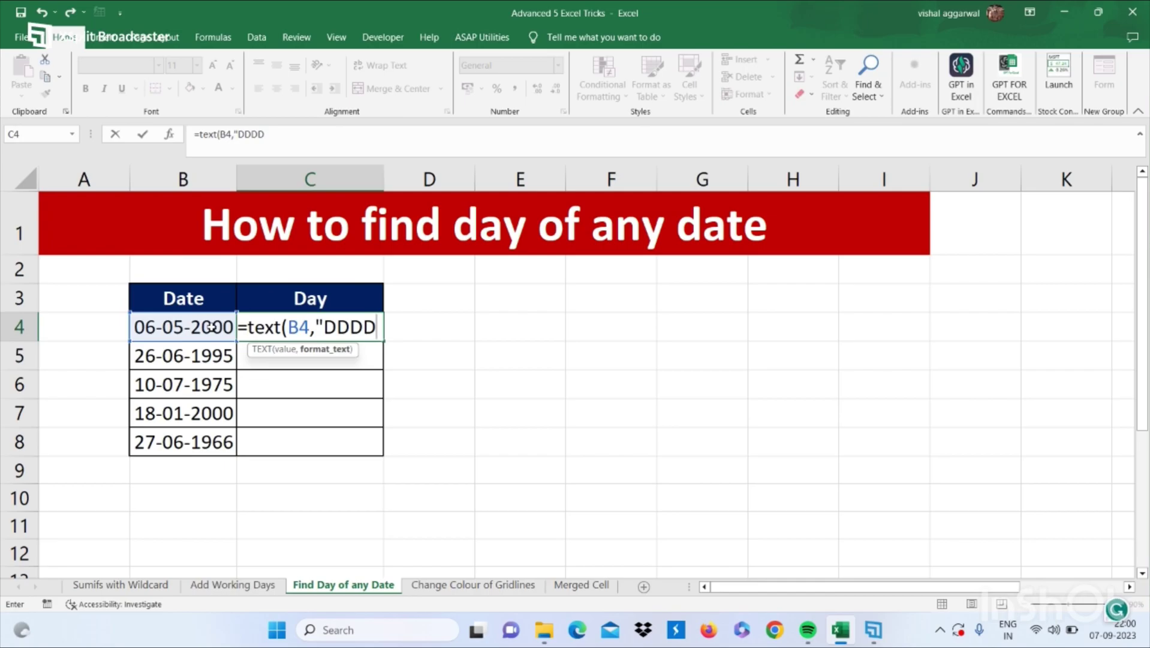
{"action": "type", "text": "\")"}
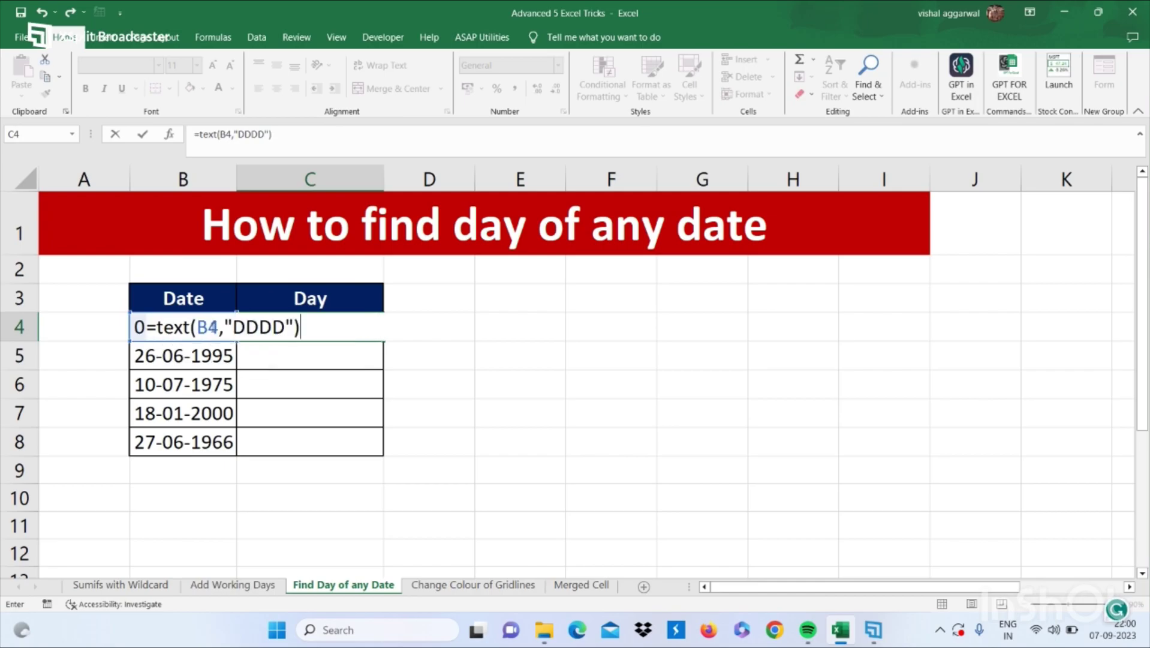
{"action": "key", "text": "Return"}
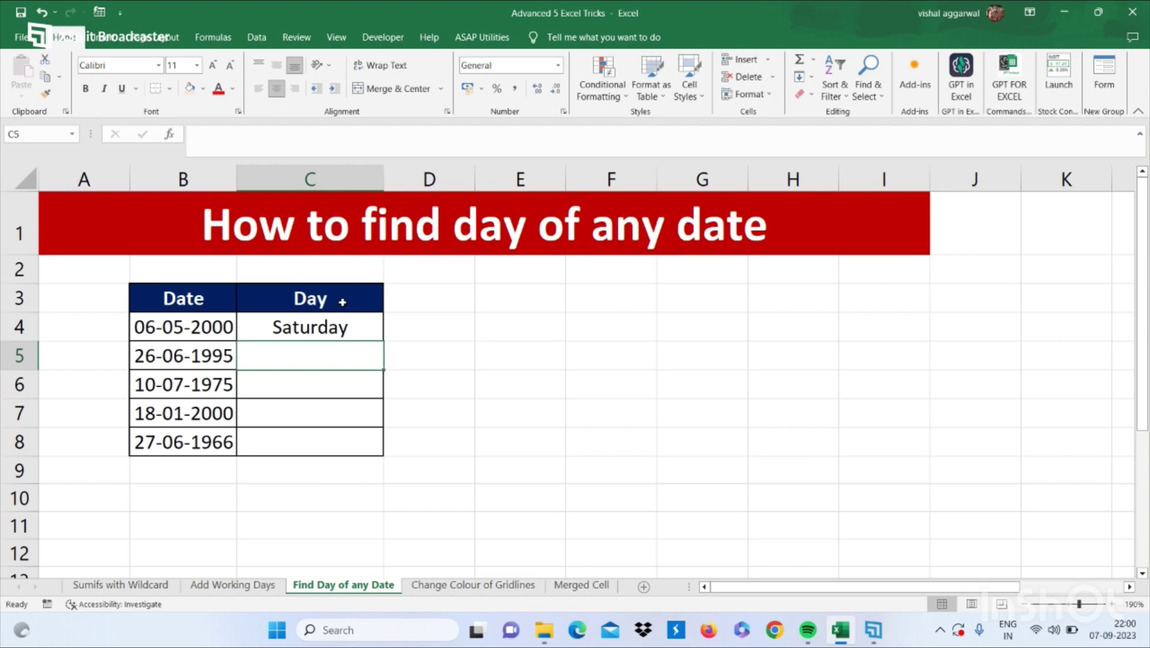
{"action": "left_click", "coordinate": [329, 327]}
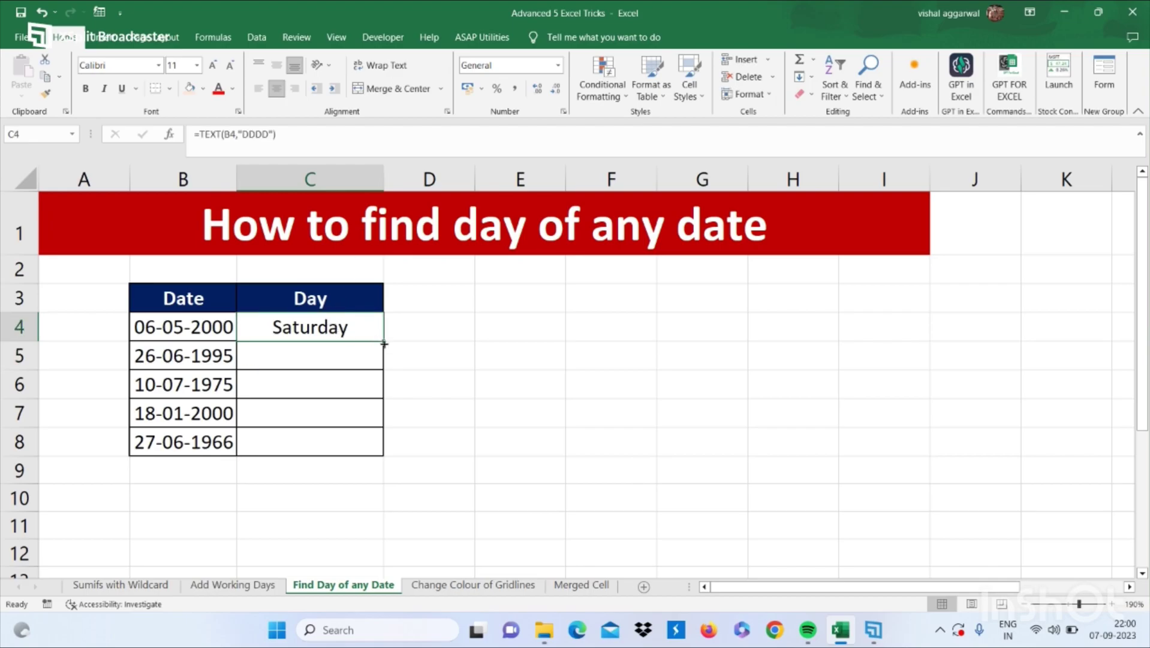
{"action": "left_click_drag", "start_coordinate": [379, 343], "coordinate": [372, 445]}
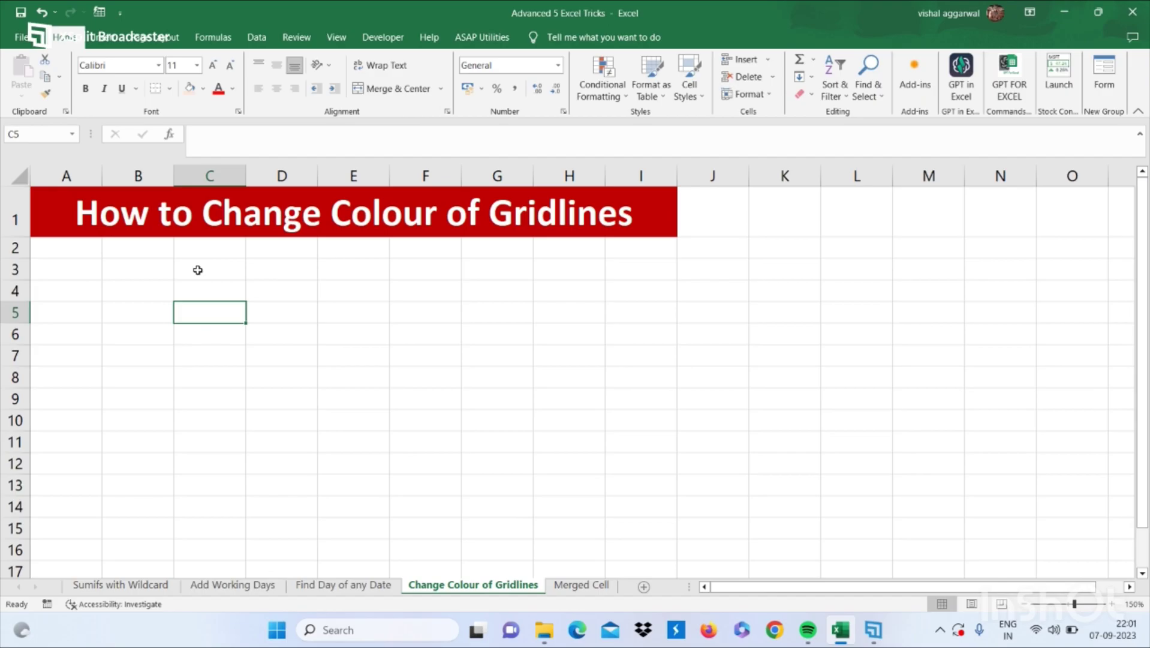
Step: Set the gridline color of the Change Colour of Gridlines worksheet to dark blue in Excel's advanced options
{"action": "left_click_drag", "start_coordinate": [198, 268], "coordinate": [495, 447]}
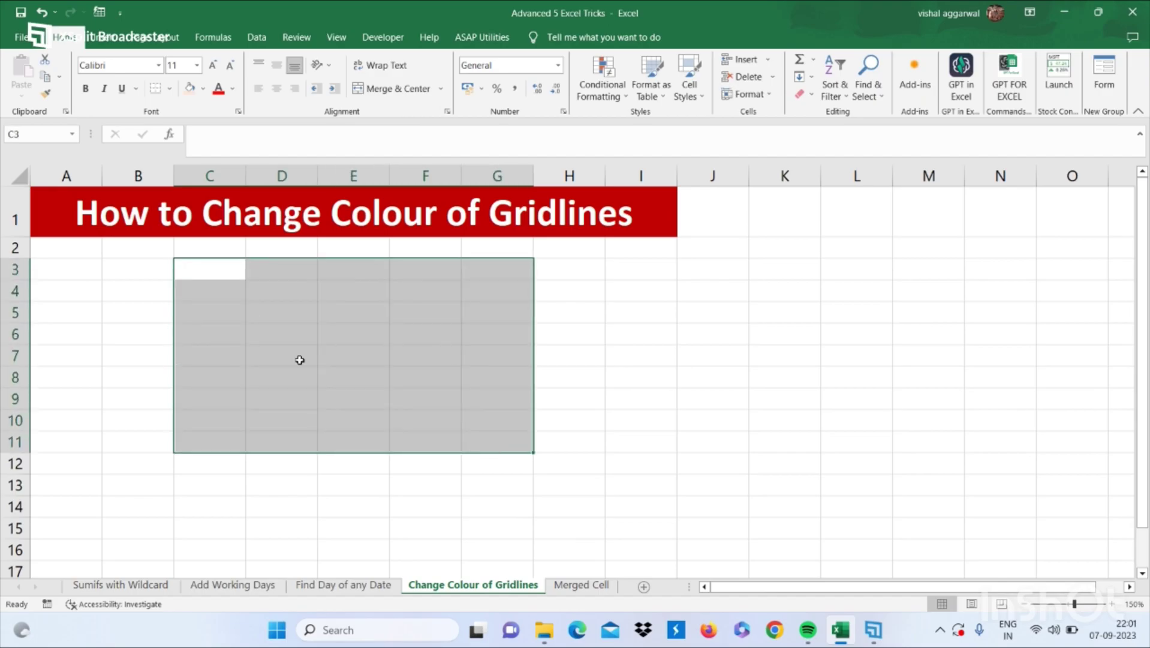
{"action": "left_click", "coordinate": [187, 295]}
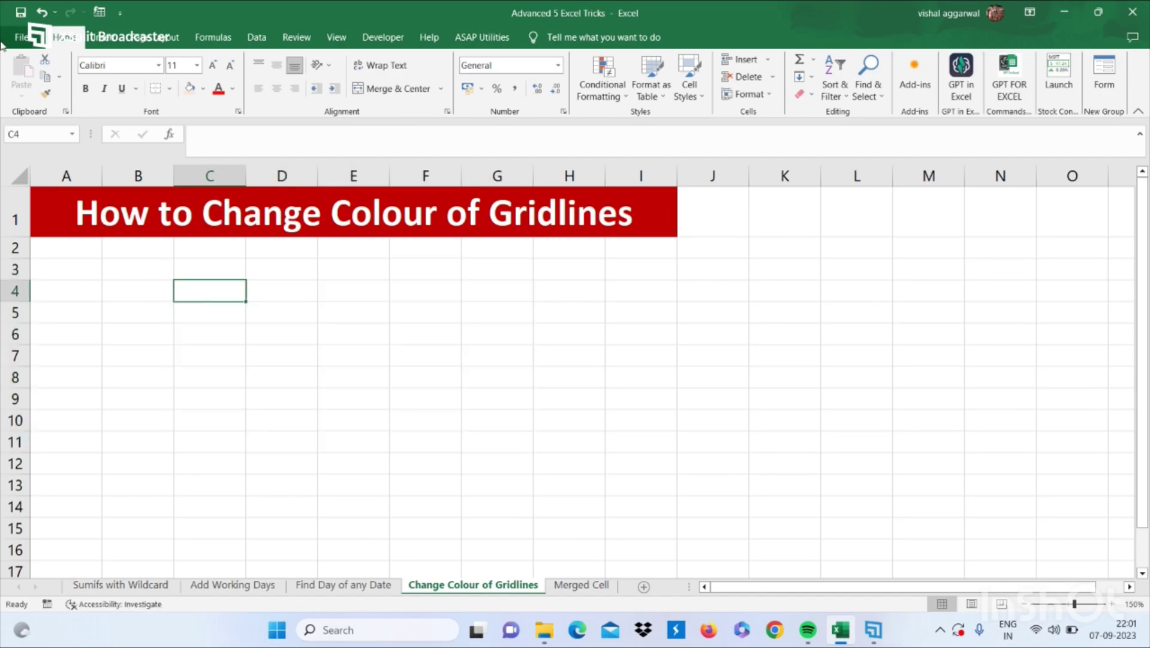
{"action": "left_click", "coordinate": [21, 39]}
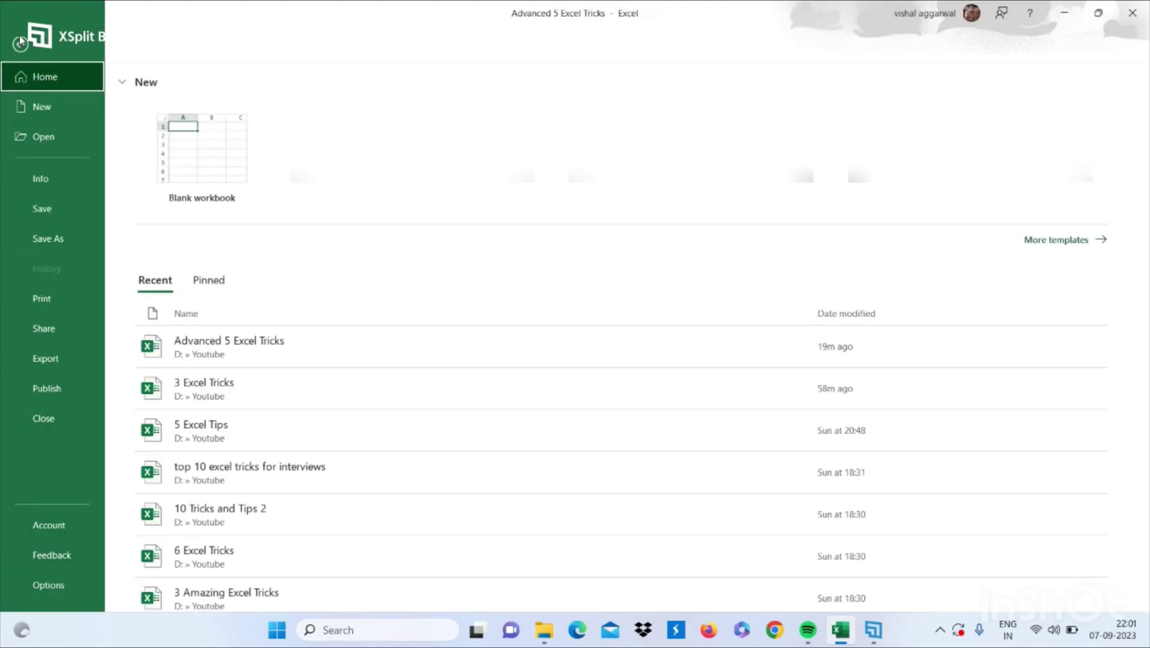
{"action": "left_click", "coordinate": [45, 585]}
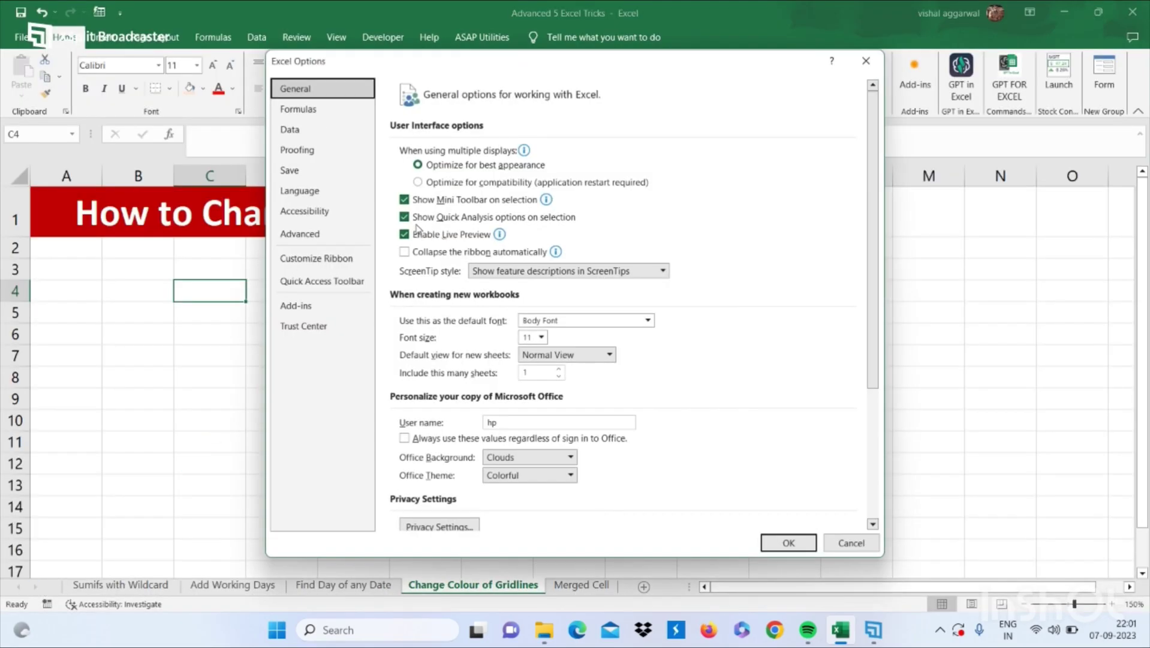
{"action": "left_click", "coordinate": [327, 234]}
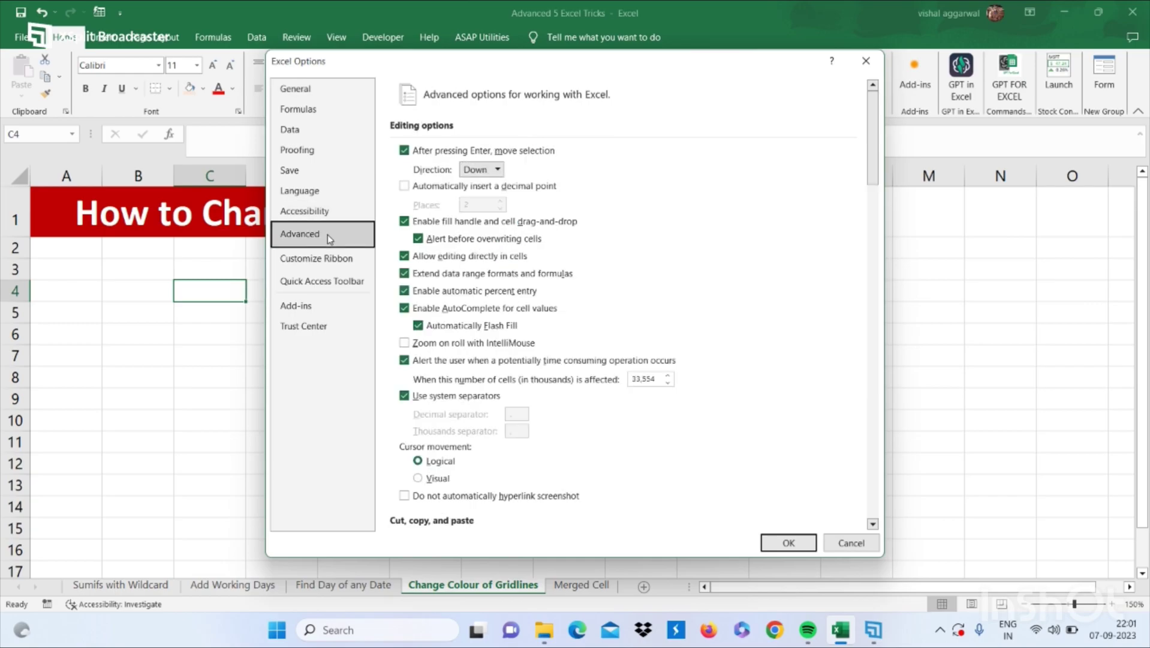
{"action": "scroll", "coordinate": [620, 336], "scroll_direction": "down", "scroll_amount": 15}
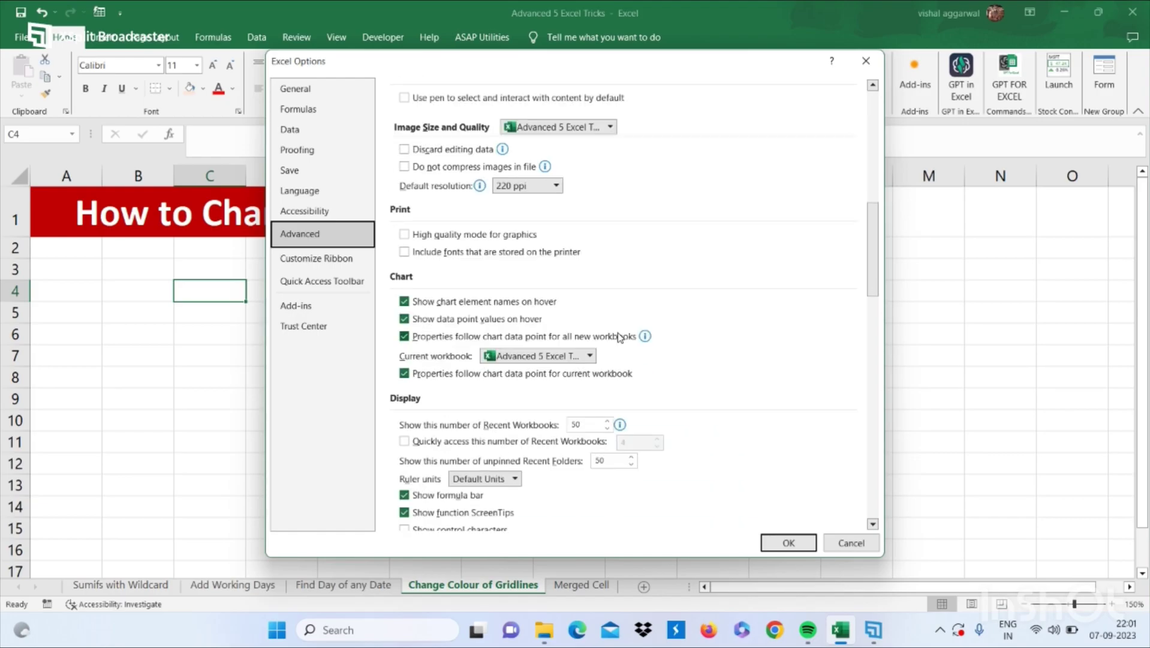
{"action": "scroll", "coordinate": [620, 336], "scroll_direction": "down", "scroll_amount": 8}
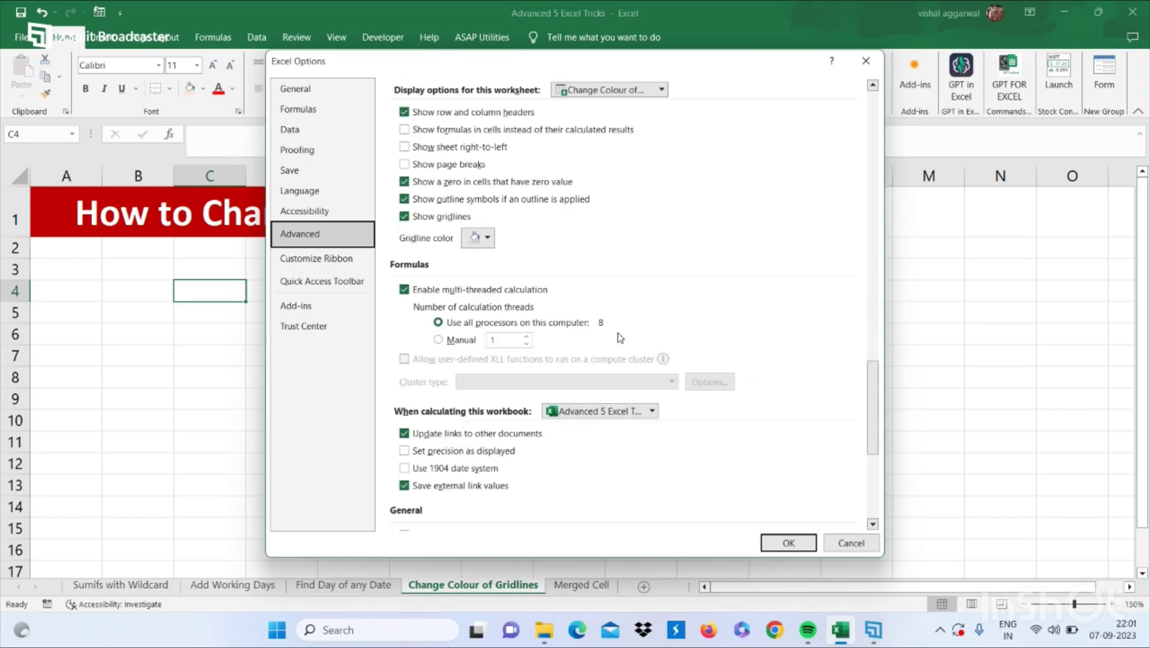
{"action": "left_click", "coordinate": [478, 238]}
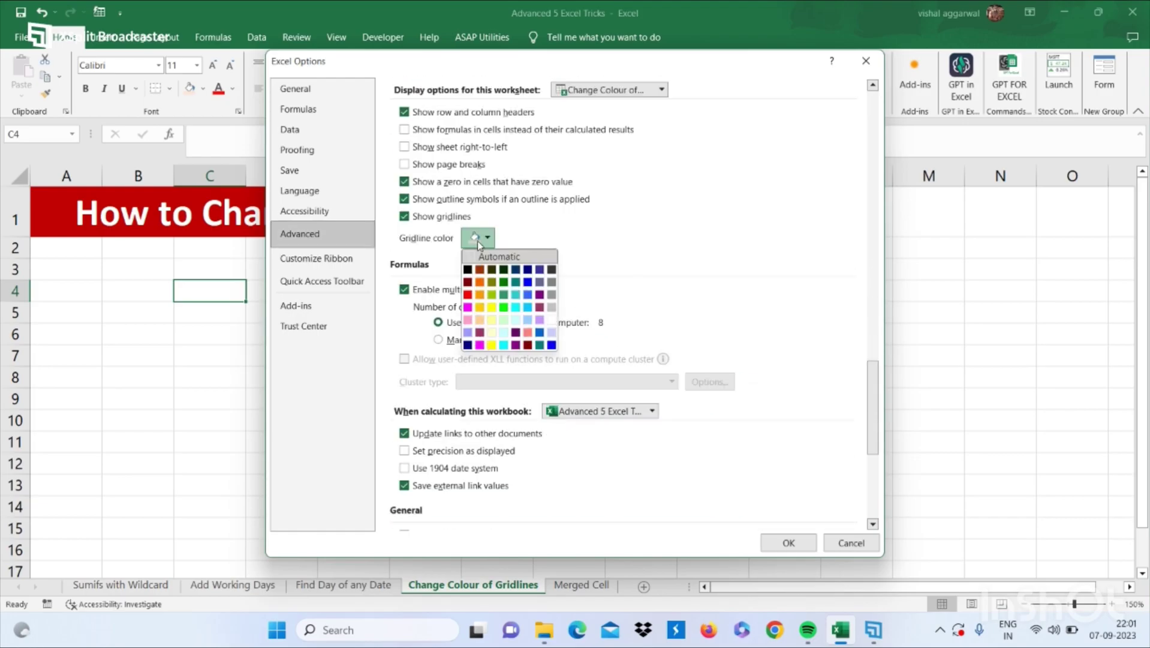
{"action": "left_click", "coordinate": [530, 271]}
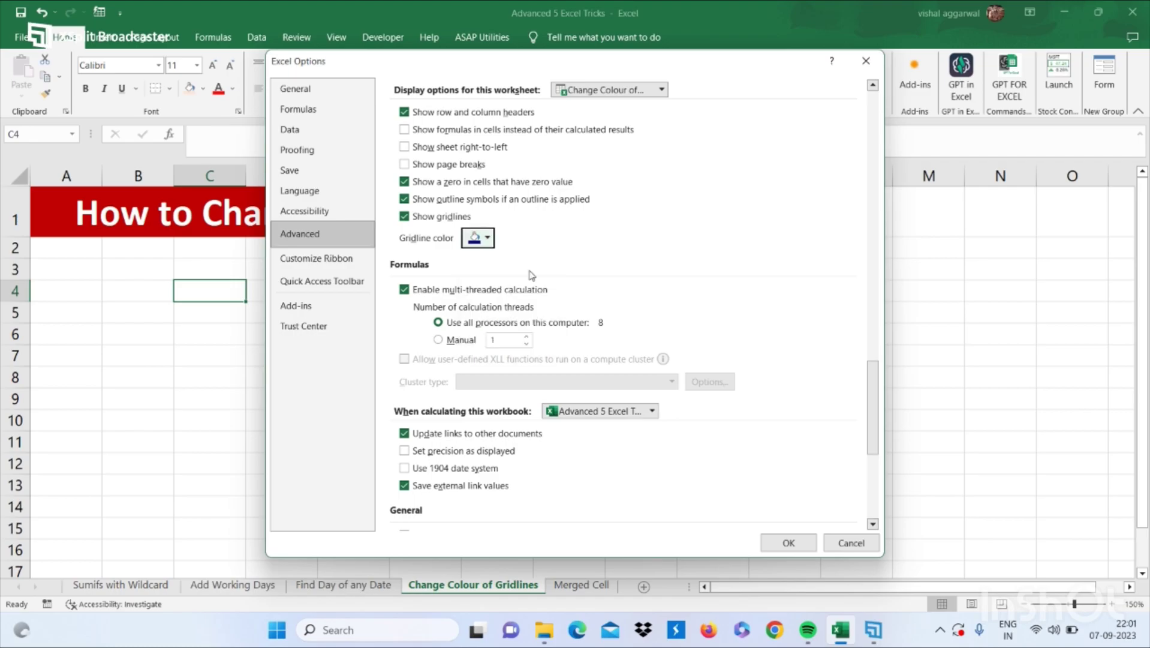
{"action": "left_click", "coordinate": [811, 546]}
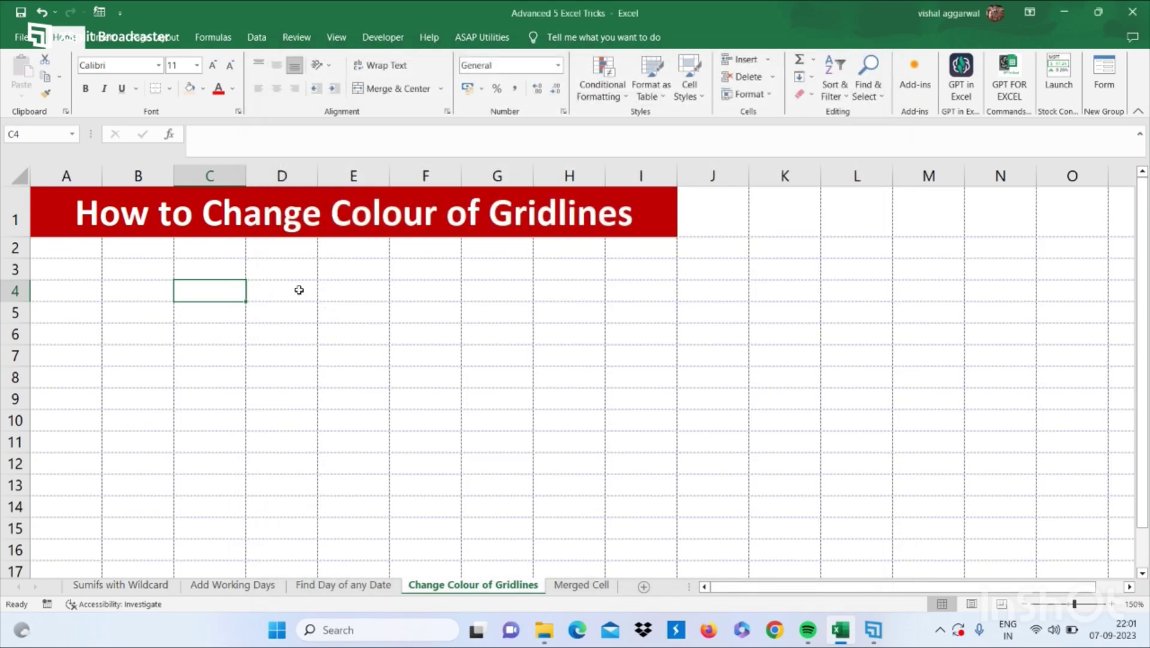
{"action": "left_click_drag", "start_coordinate": [300, 290], "coordinate": [531, 471]}
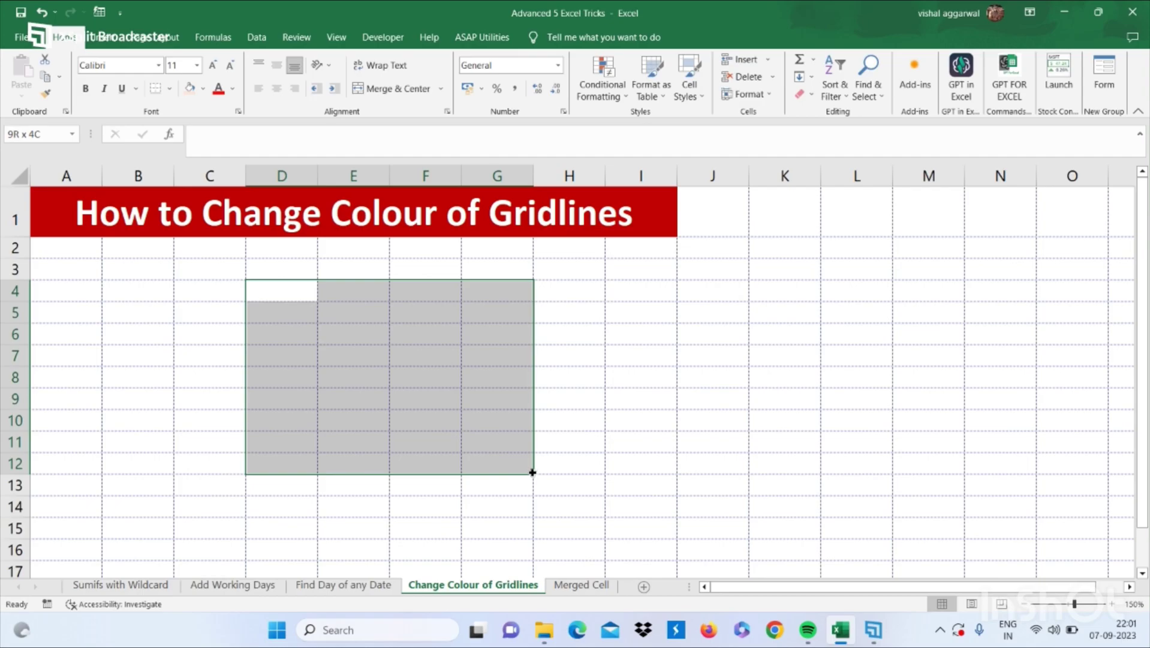
{"action": "left_click_drag", "start_coordinate": [531, 471], "coordinate": [584, 521]}
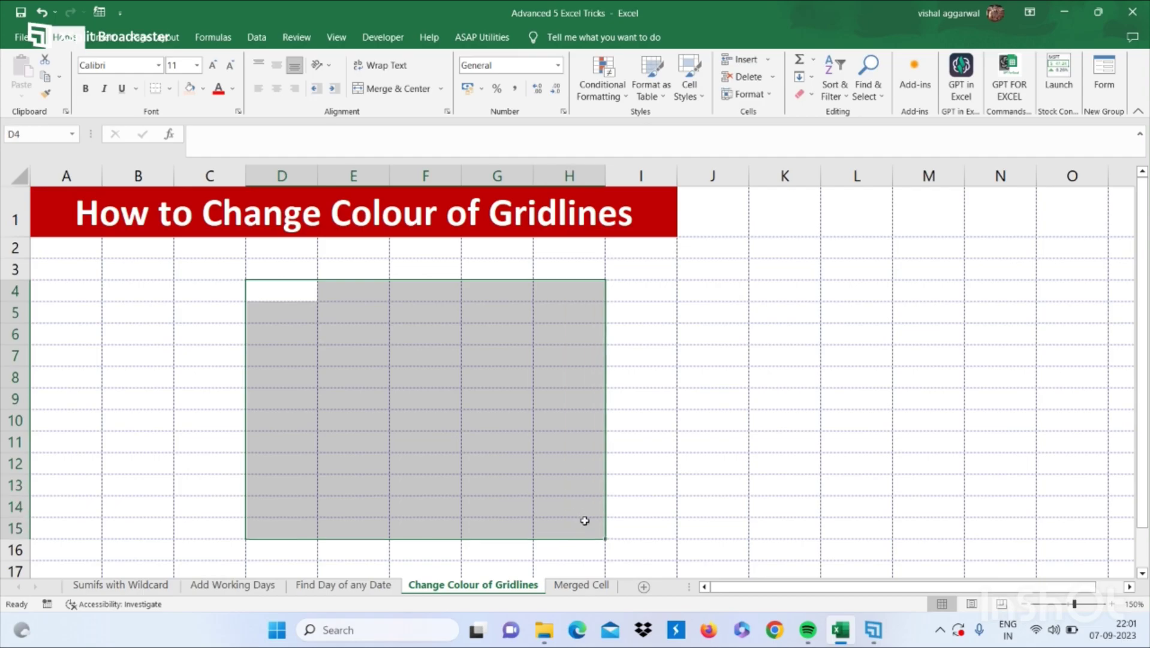
{"action": "left_click", "coordinate": [210, 281]}
{"action": "left_click", "coordinate": [206, 268]}
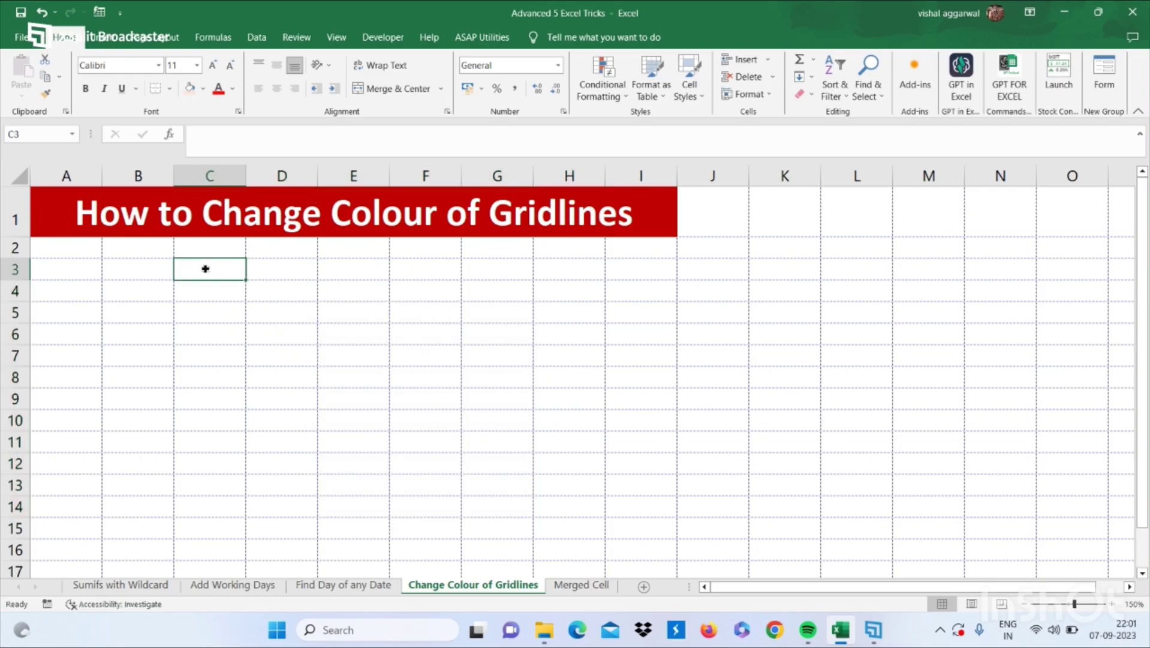
{"action": "left_click_drag", "start_coordinate": [205, 268], "coordinate": [508, 515]}
Step: Hide the gridlines on the Change Colour of Gridlines sheet
{"action": "left_click", "coordinate": [336, 37]}
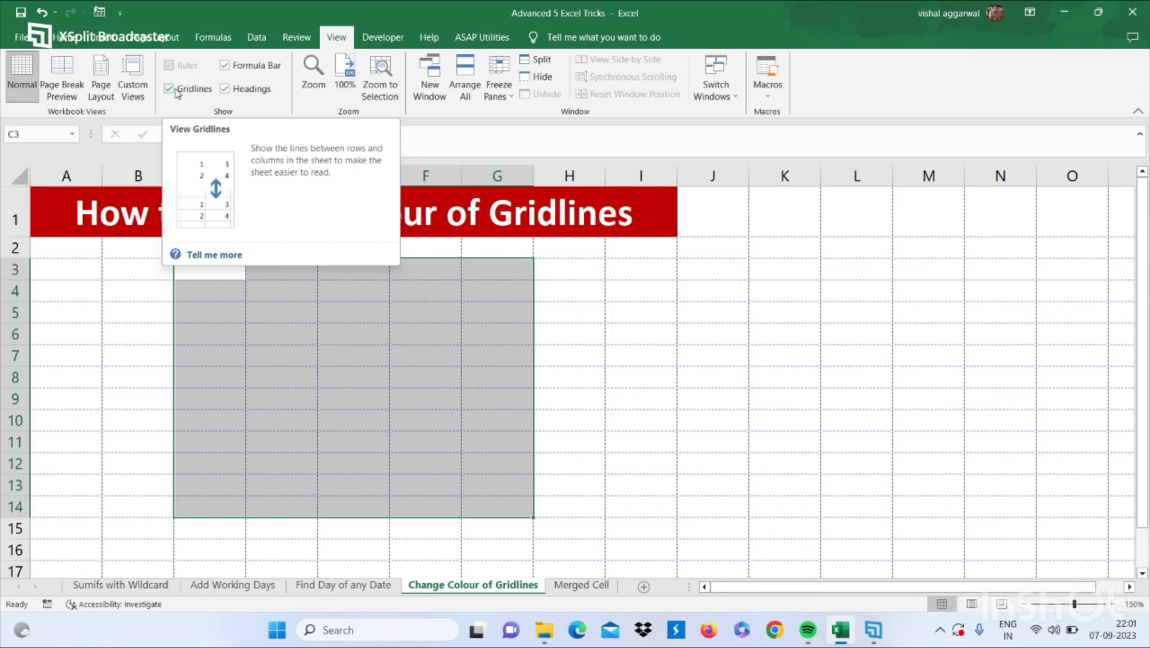
{"action": "left_click", "coordinate": [171, 90]}
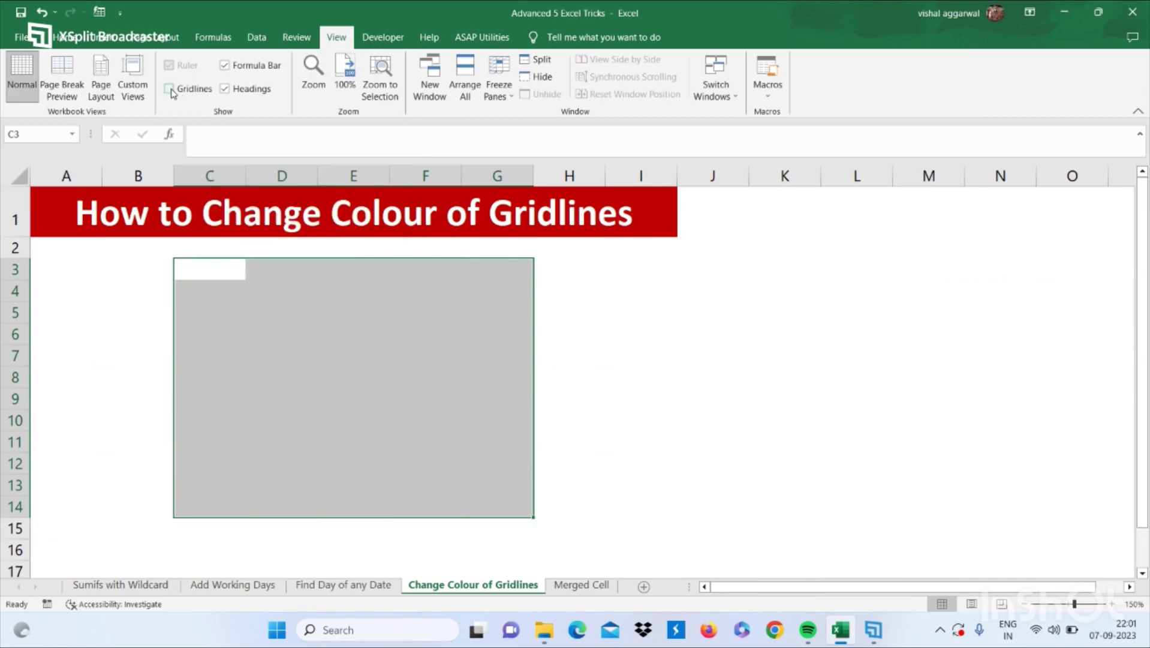
{"action": "left_click", "coordinate": [142, 266]}
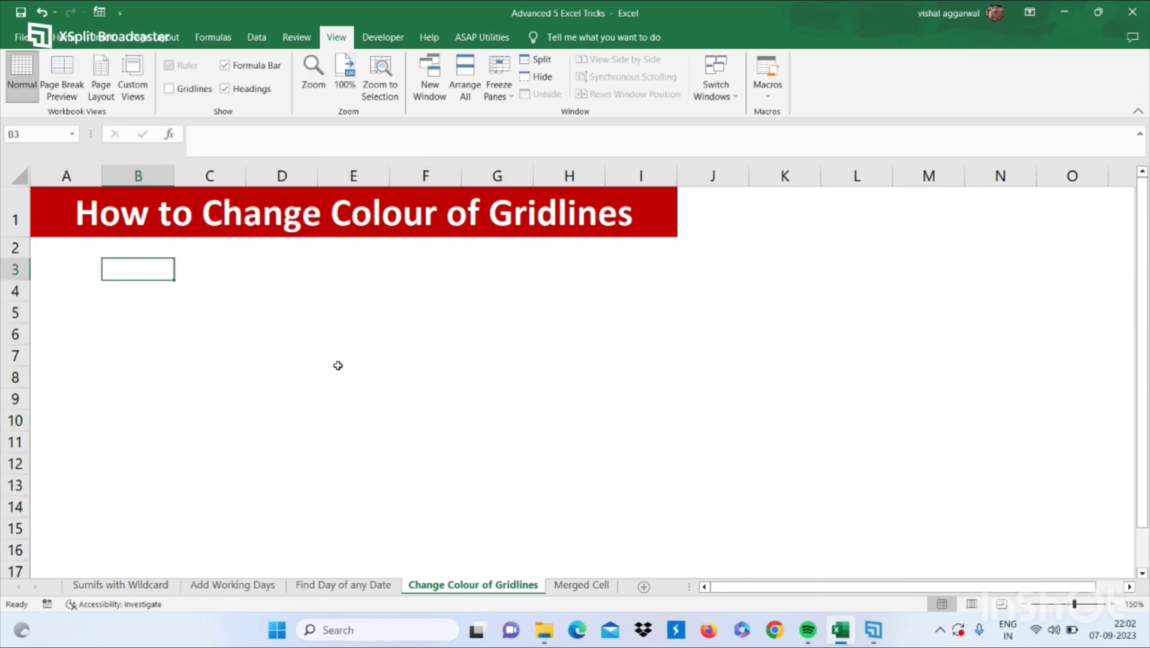
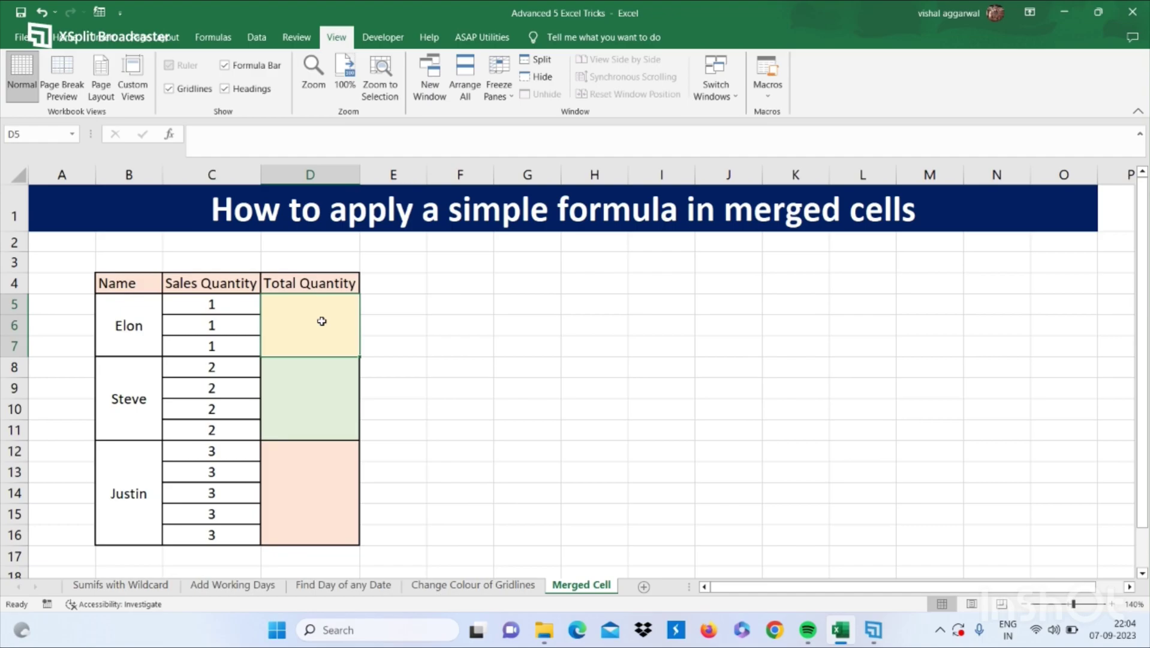
Step: Enter =SUM(C5:C7) in the first merged Total Quantity cell, D5:D7, on the Merged Cell sheet, keeping that cell selected
{"action": "type", "text": "="}
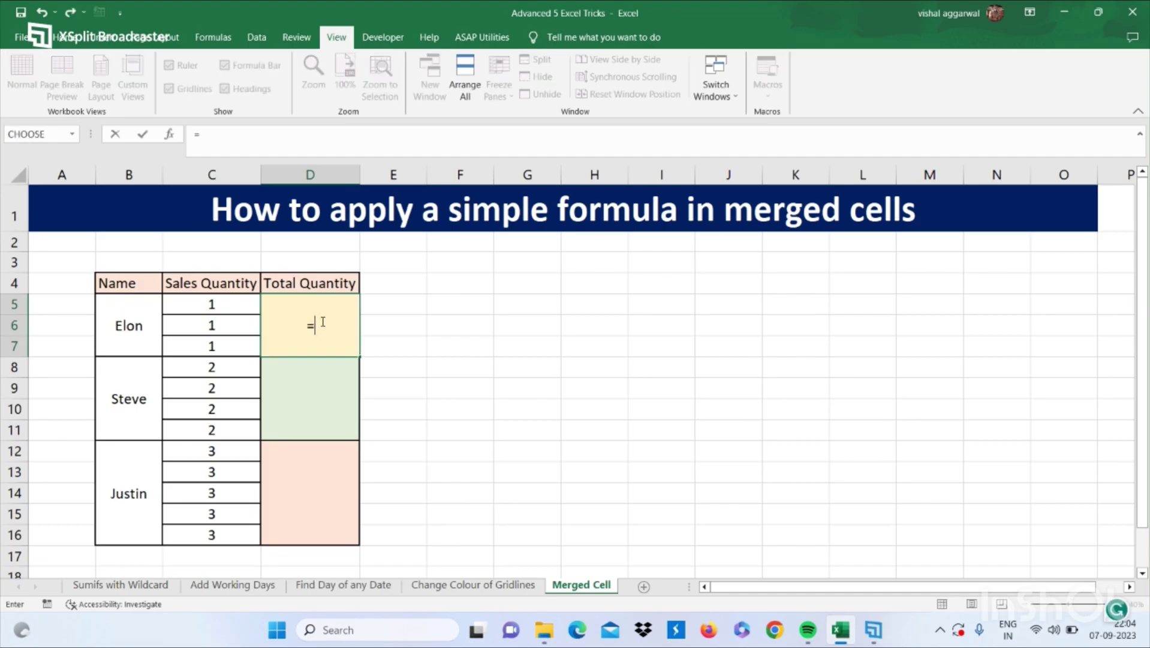
{"action": "type", "text": "SUM("}
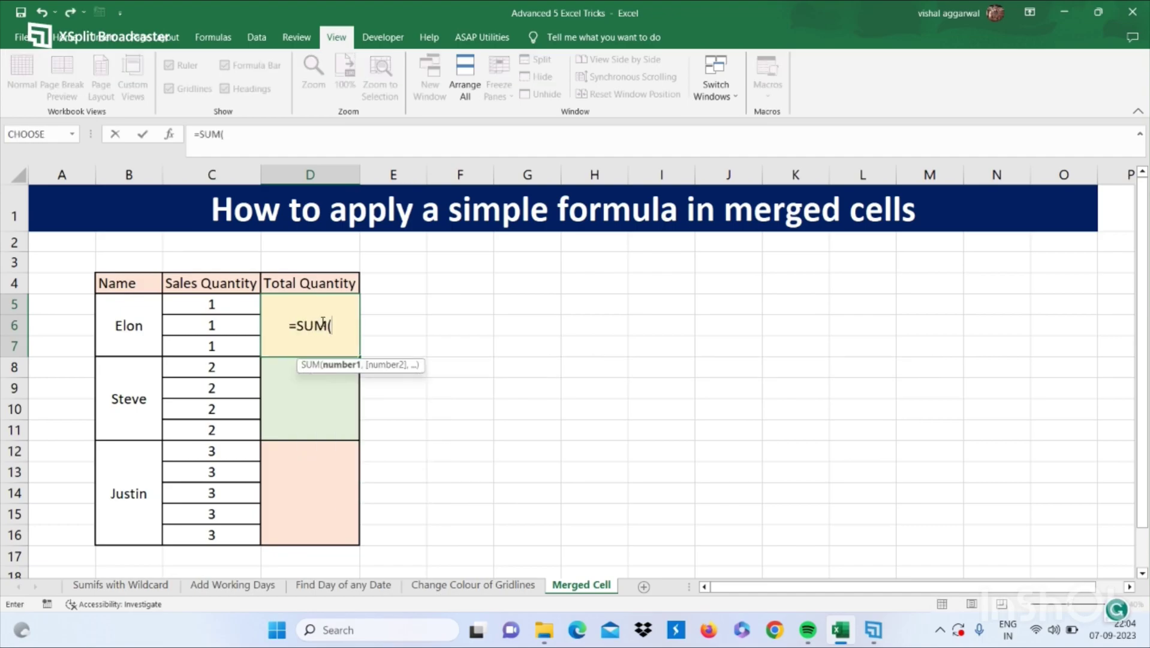
{"action": "left_click_drag", "start_coordinate": [232, 301], "coordinate": [226, 355]}
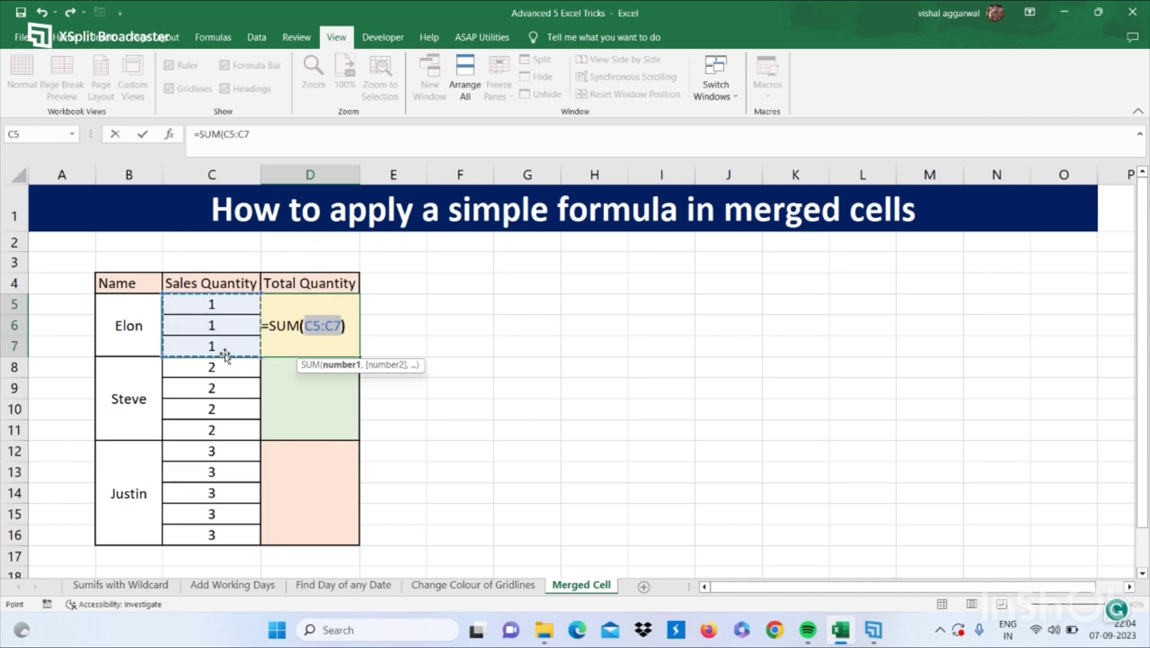
{"action": "key", "text": "ctrl+Return"}
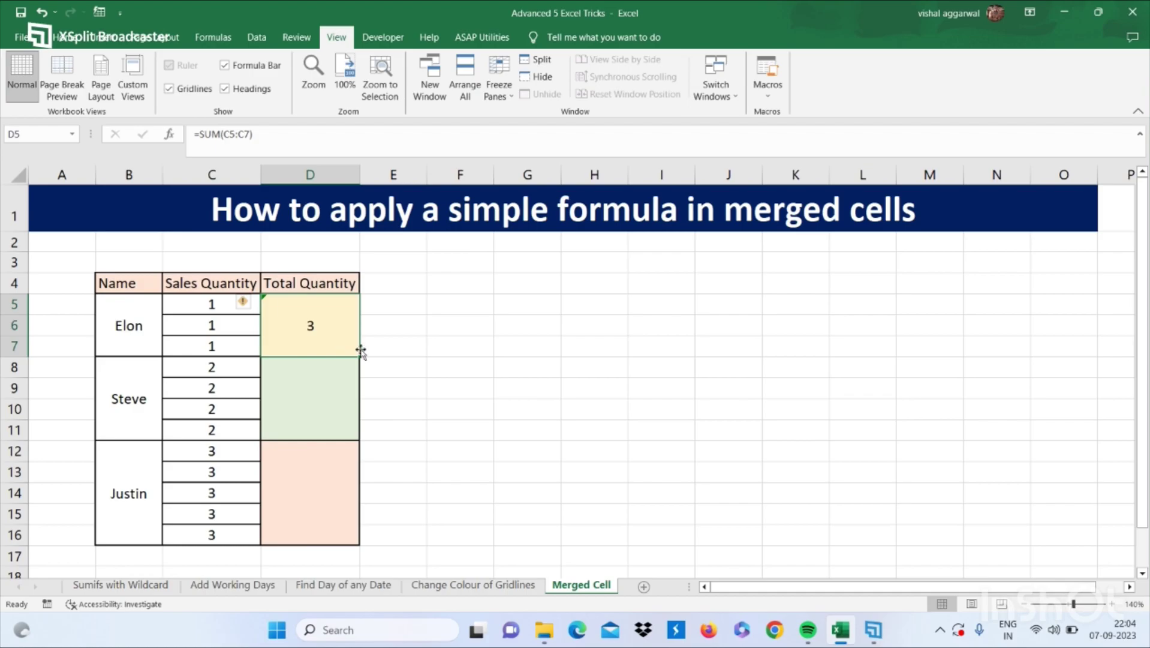
Step: Try to fill the SUM formula from D5 down the merged Total Quantity cells to D16, and clear the formula from D5
{"action": "left_click_drag", "start_coordinate": [361, 358], "coordinate": [345, 513]}
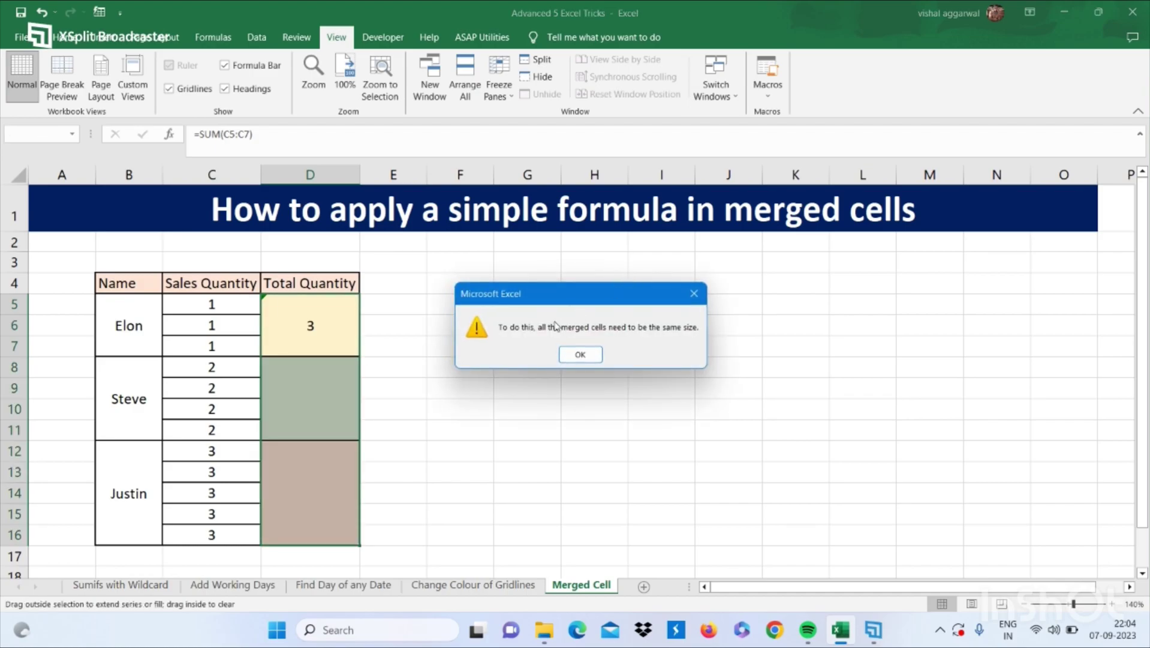
{"action": "left_click_drag", "start_coordinate": [564, 301], "coordinate": [506, 301]}
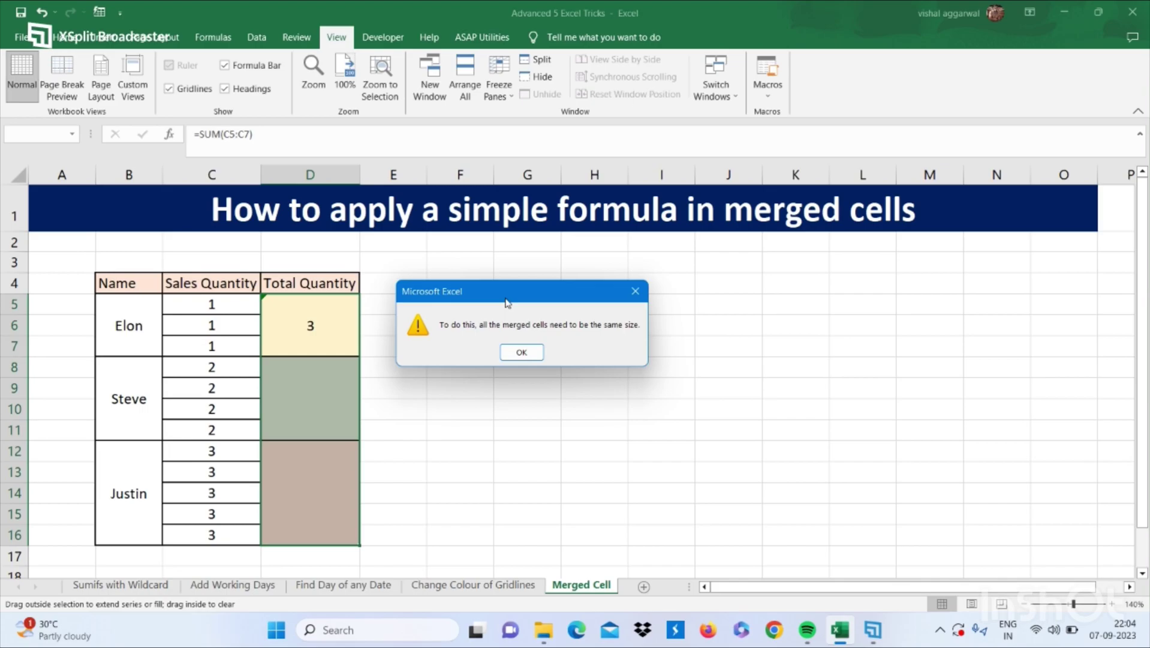
{"action": "left_click", "coordinate": [519, 352]}
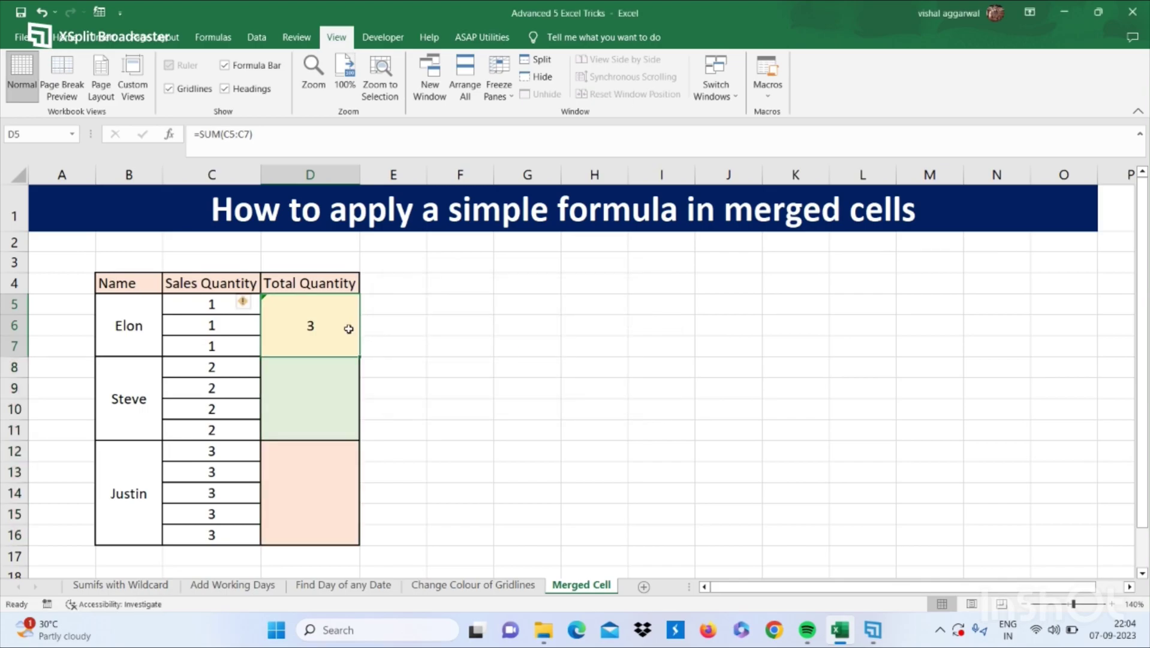
{"action": "key", "text": "Delete"}
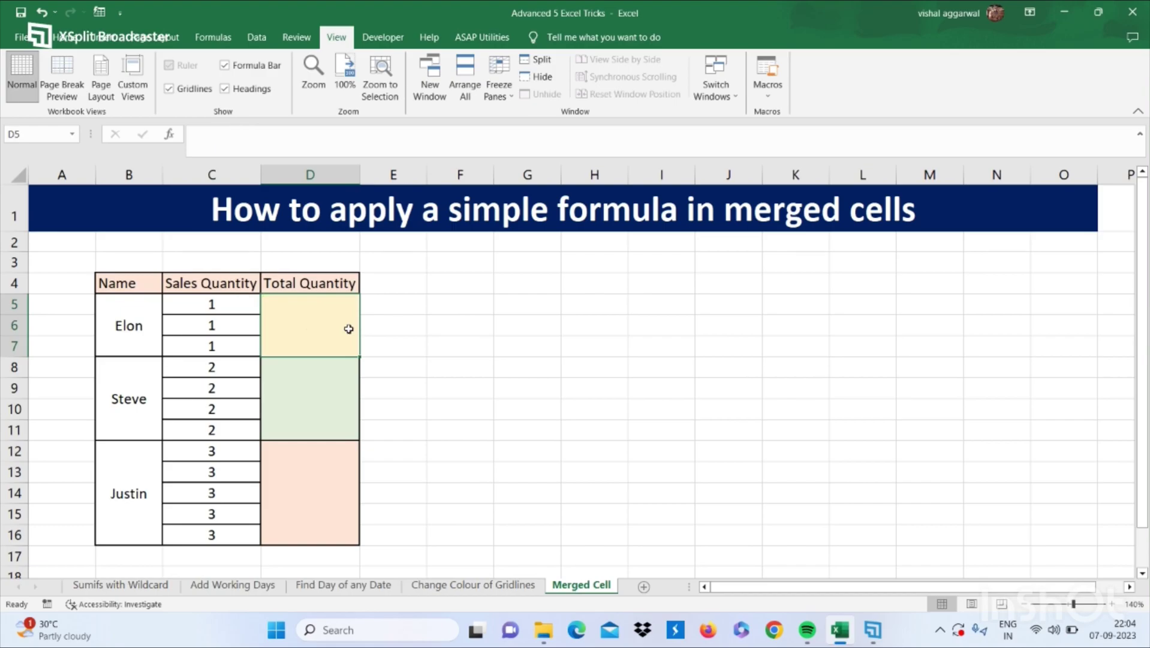
Step: Select the three merged Total Quantity cells, D5:D16, and start their shared formula with =SUM(C5:$C$16)
{"action": "key", "text": "shift+Down"}
{"action": "key", "text": "shift+Down"}
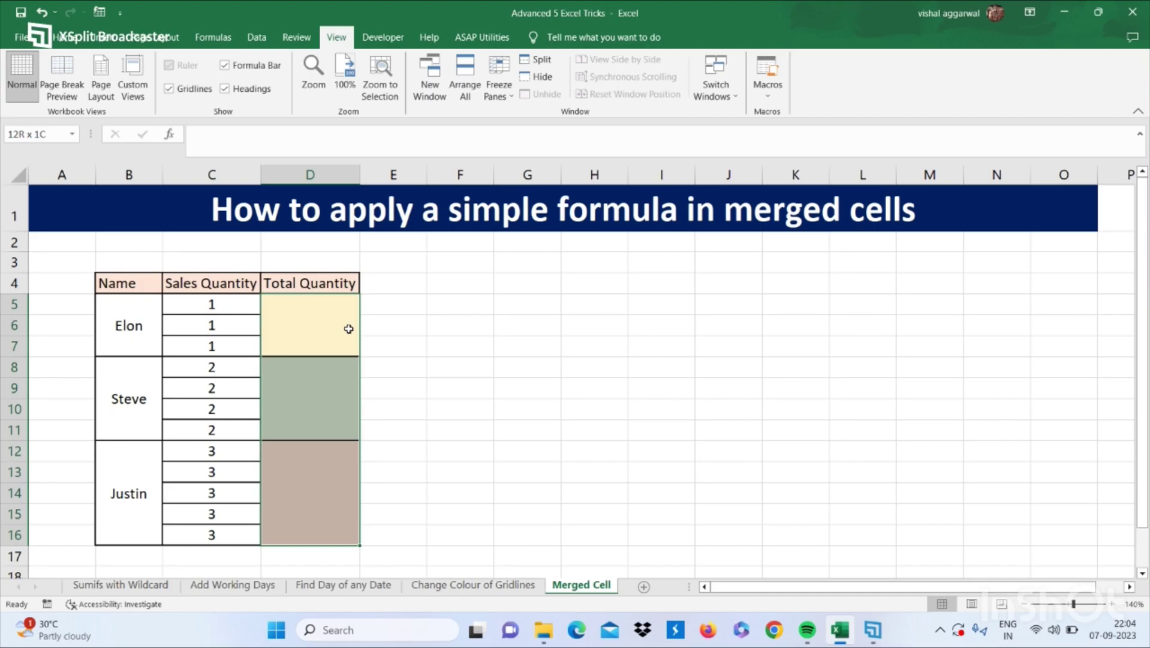
{"action": "type", "text": "=SUM("}
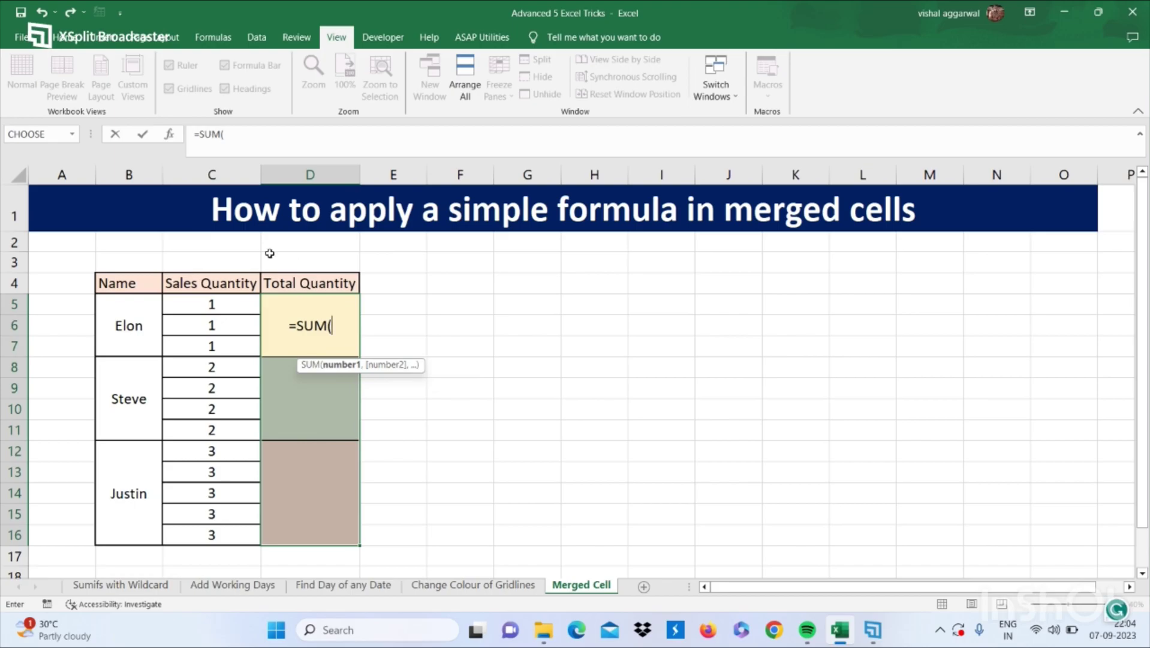
{"action": "left_click_drag", "start_coordinate": [216, 303], "coordinate": [218, 530]}
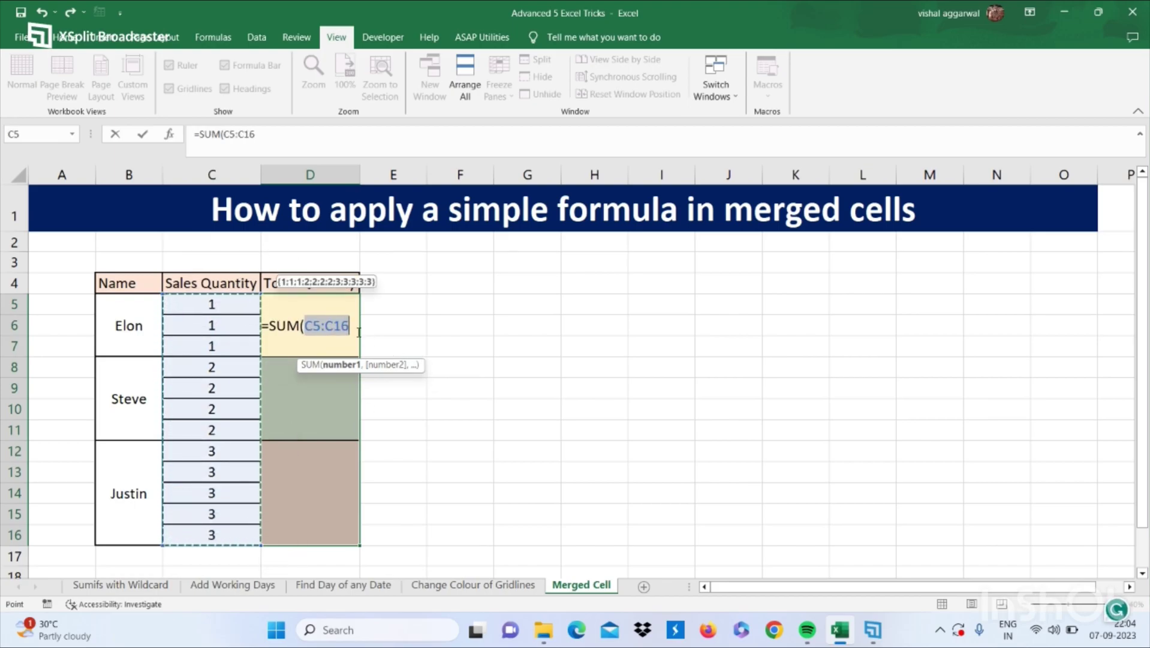
{"action": "left_click_drag", "start_coordinate": [349, 326], "coordinate": [325, 326]}
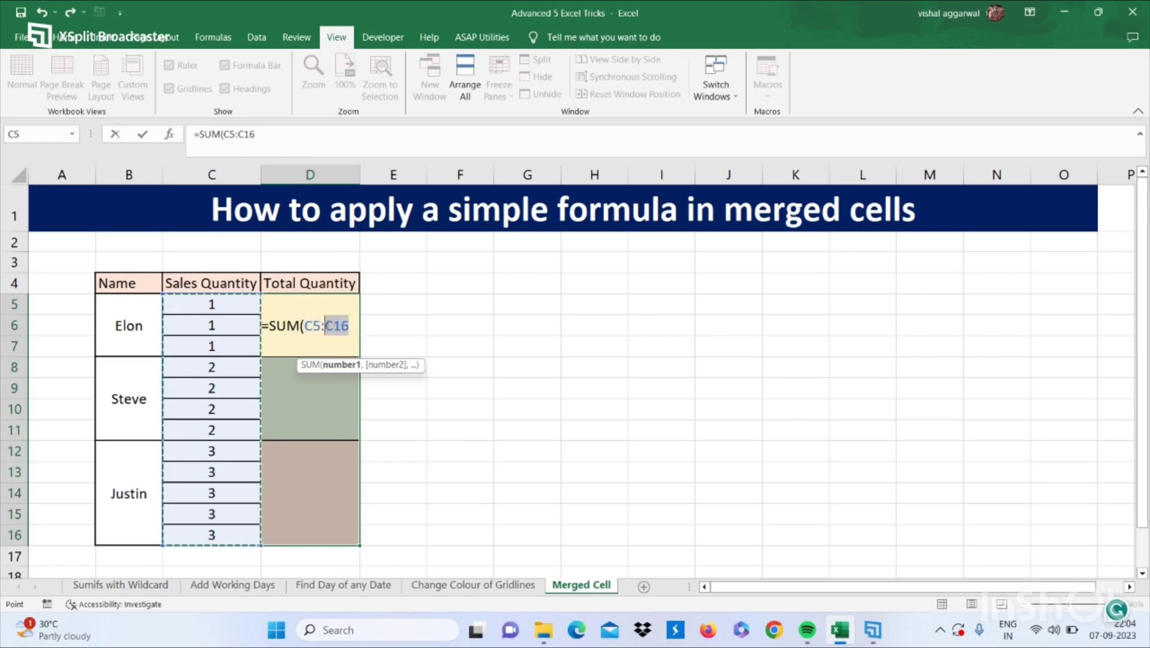
{"action": "key", "text": "F4"}
{"action": "left_click", "coordinate": [327, 324]}
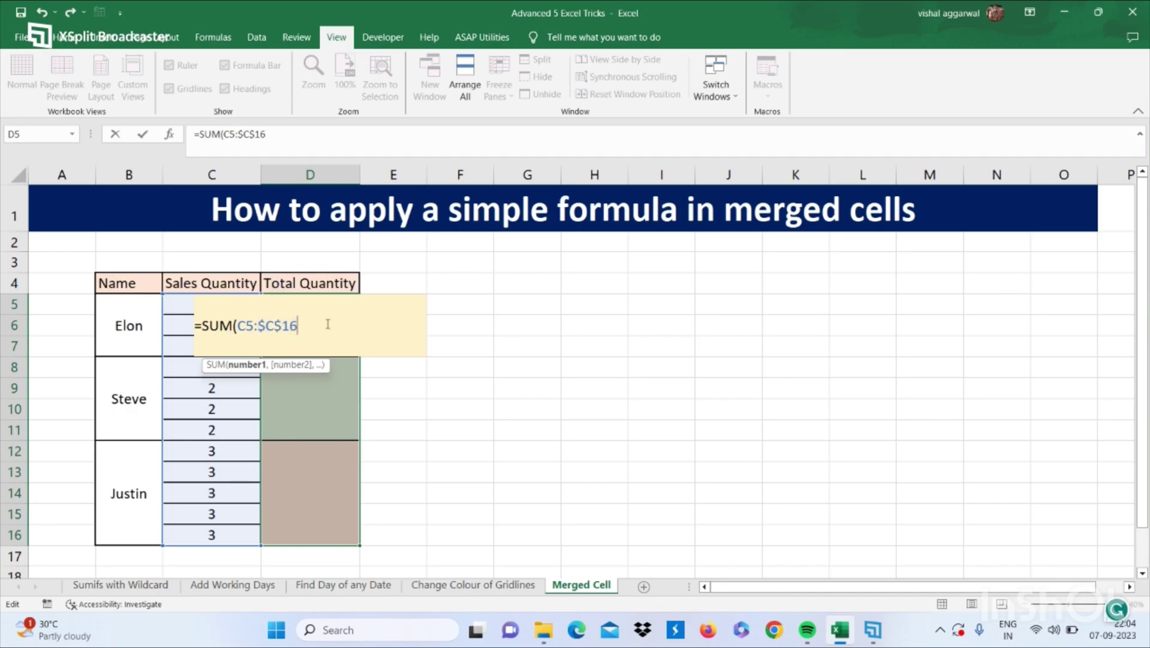
{"action": "type", "text": ")"}
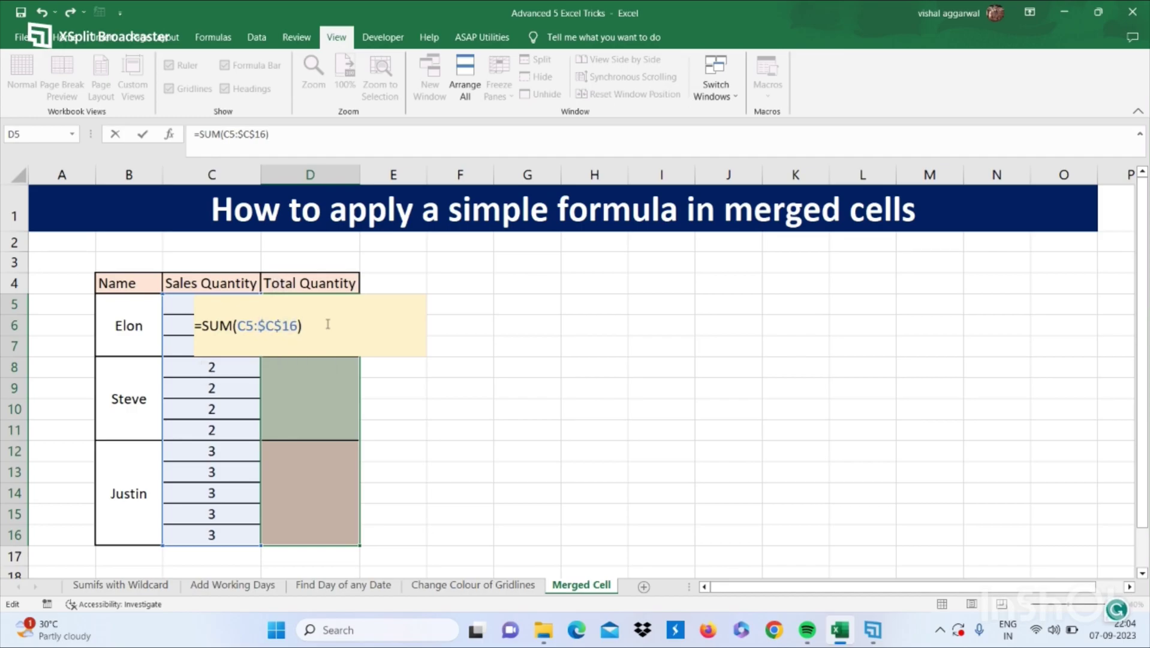
Step: Complete the formula with -SUM(D6:$D$16) and enter it in all the selected Total Quantity cells at once
{"action": "type", "text": "-"}
{"action": "type", "text": "SUM"}
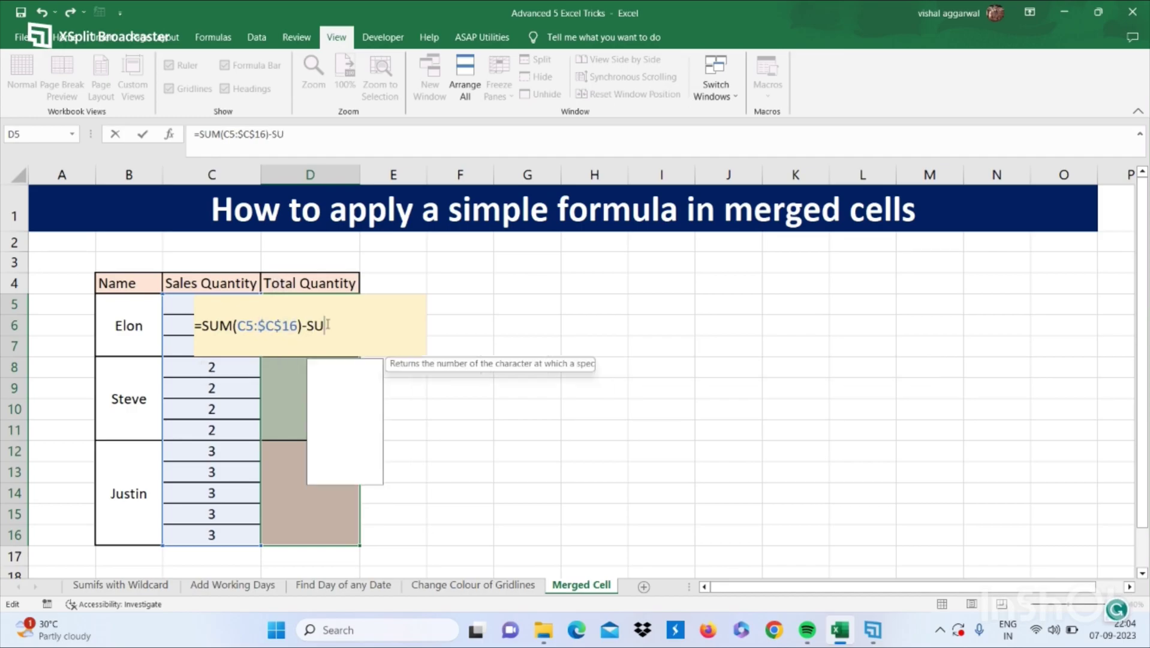
{"action": "type", "text": "("}
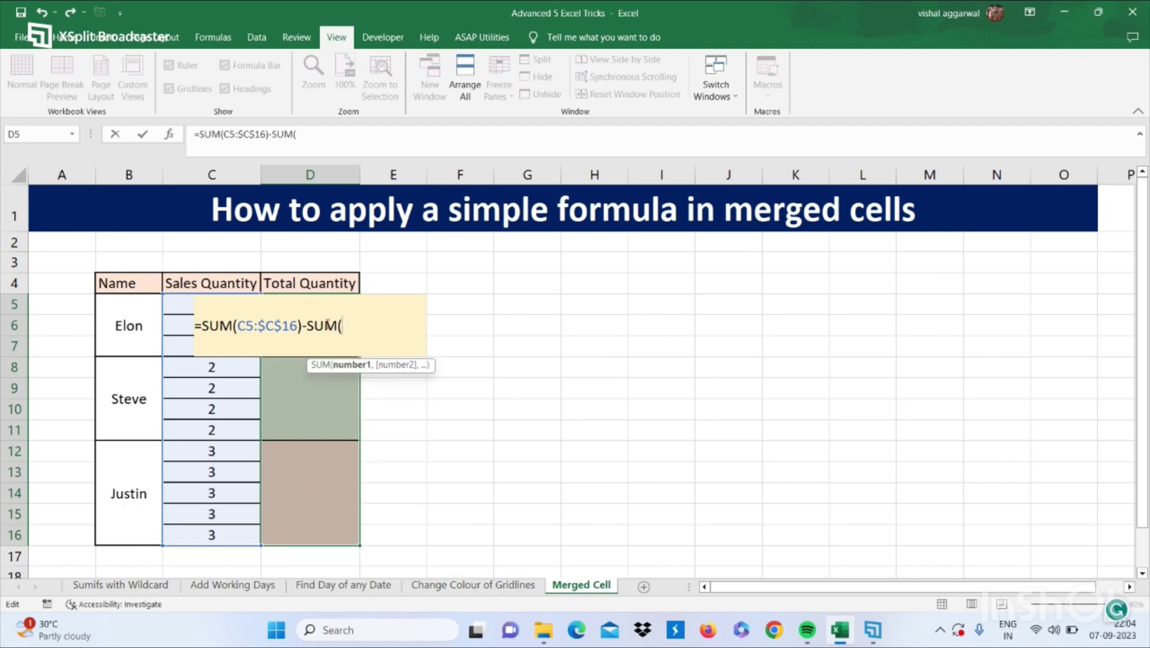
{"action": "type", "text": "D6"}
{"action": "type", "text": ":$d"}
{"action": "key", "text": "BackSpace"}
{"action": "type", "text": "D"}
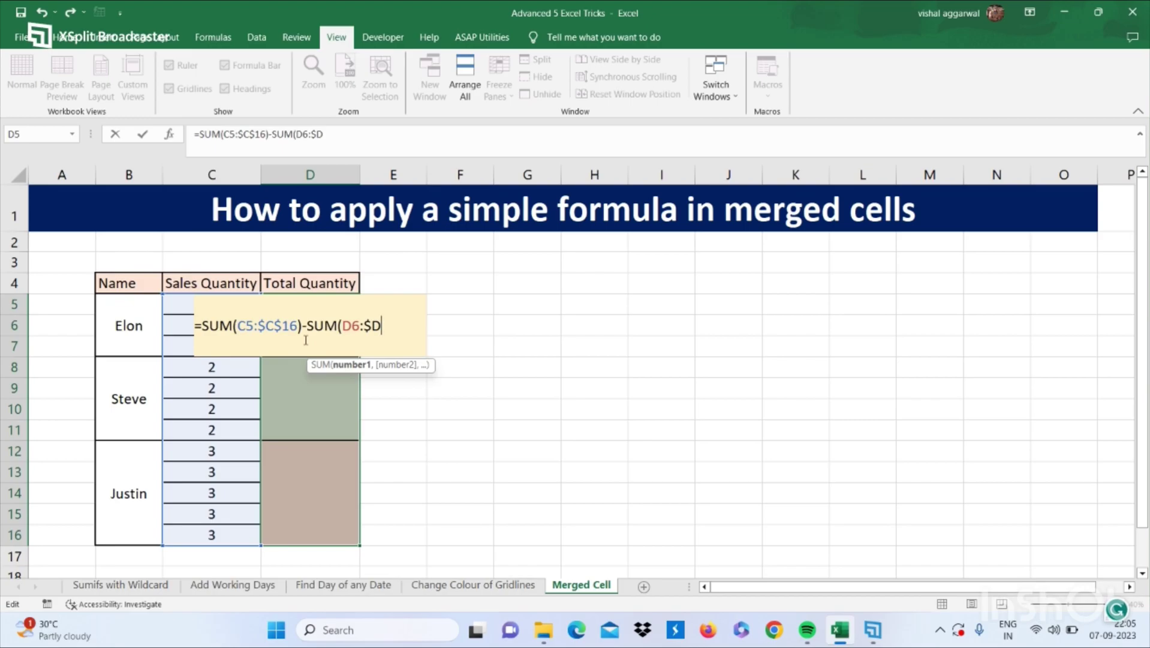
{"action": "type", "text": "$16"}
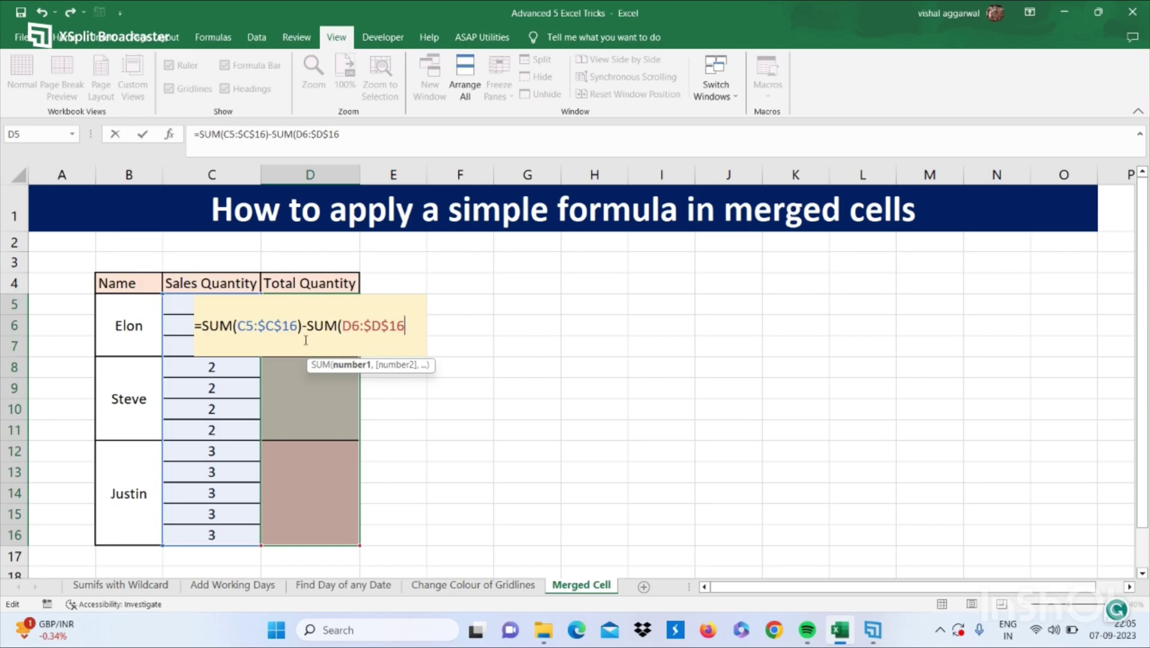
{"action": "type", "text": ")"}
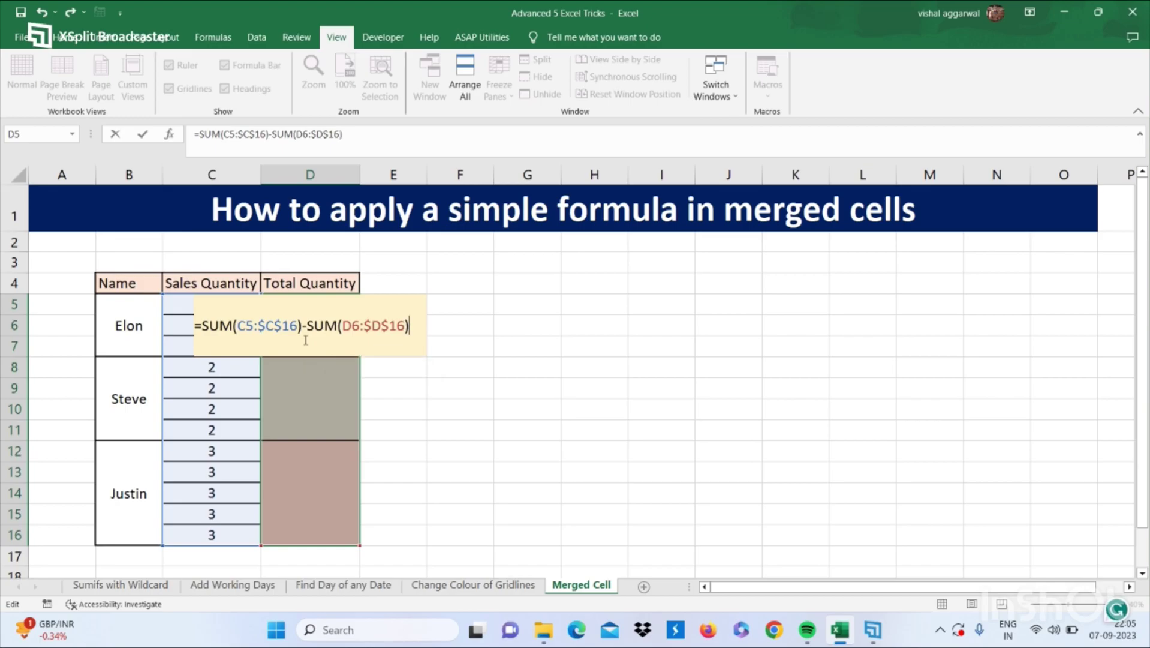
{"action": "key", "text": "ctrl+Return"}
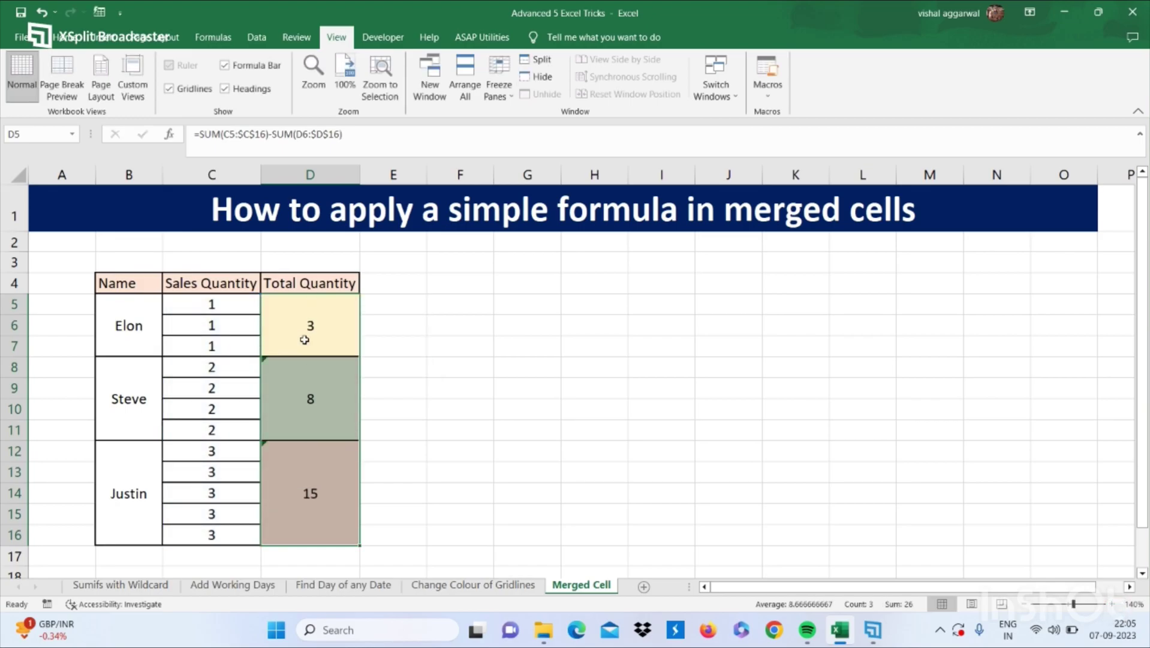